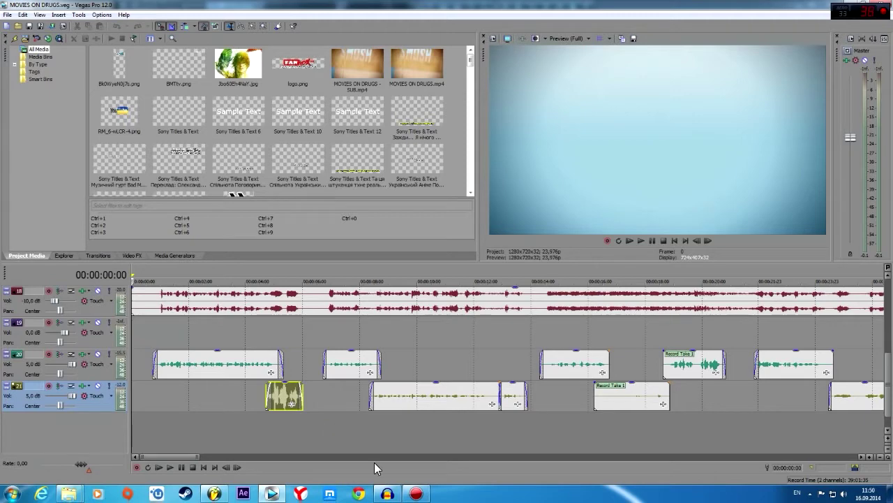
- Zoom the timeline so the first ten seconds of the voice clips fill the view
left_click_drag(199, 457, 173, 458)
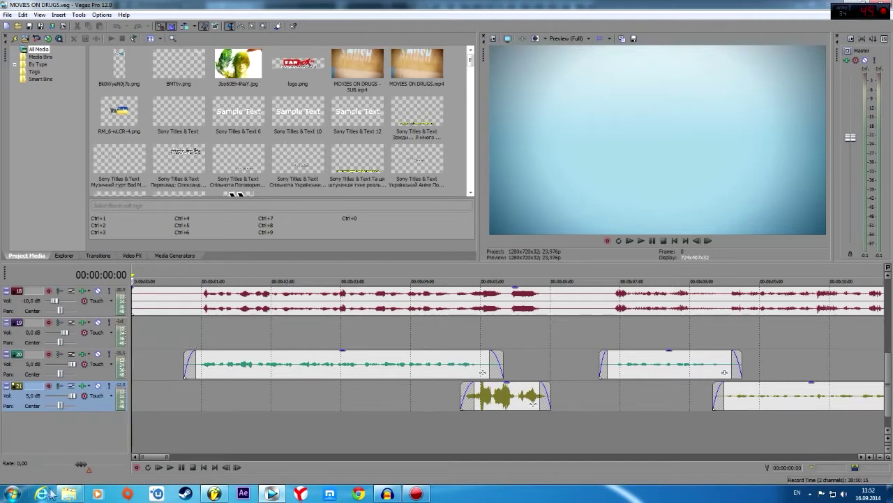
- Browse to the desktop's Program folder and select the Guitar Rig 5 shortcut
left_click(11, 494)
left_click(182, 354)
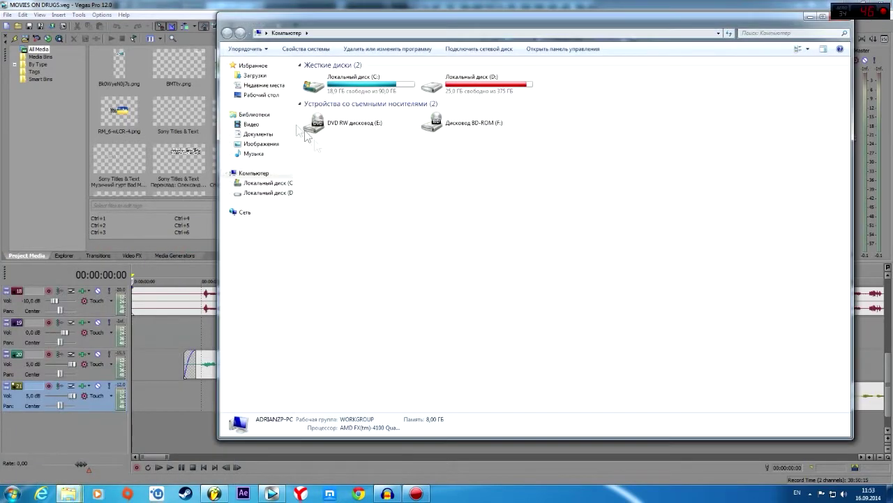
left_click(261, 94)
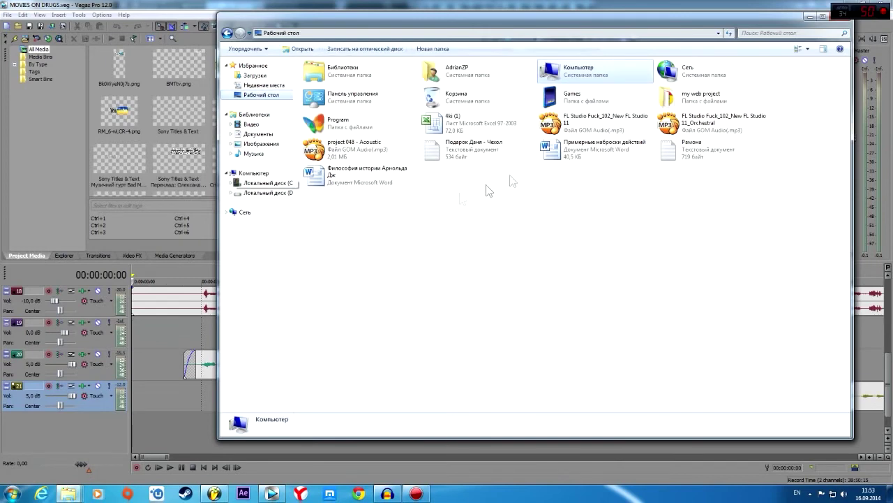
double_click(339, 126)
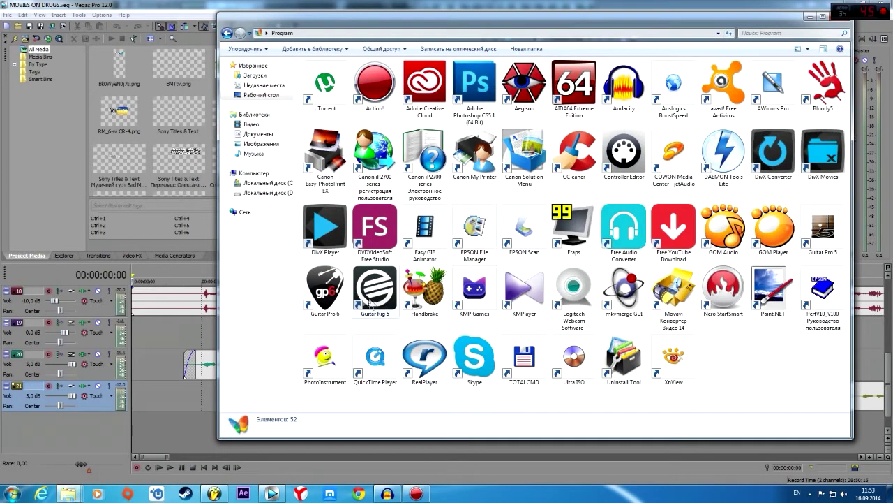
left_click(372, 305)
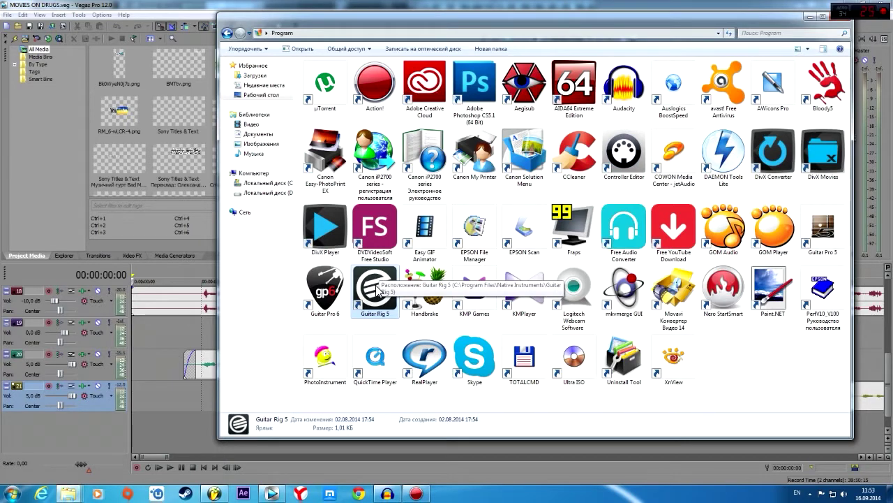
- Move the Explorer window aside and set the Vegas playhead to 00:00:00:18
left_click_drag(539, 29, 505, 48)
left_click_drag(771, 42, 789, 53)
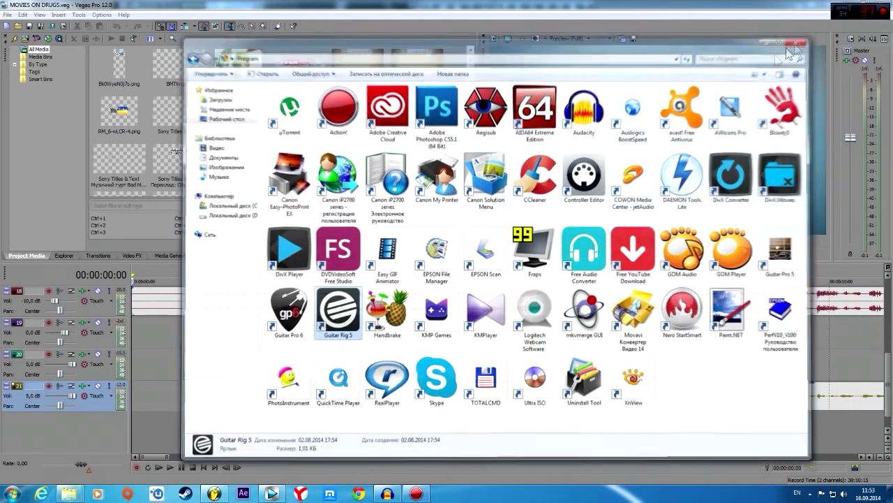
left_click(185, 420)
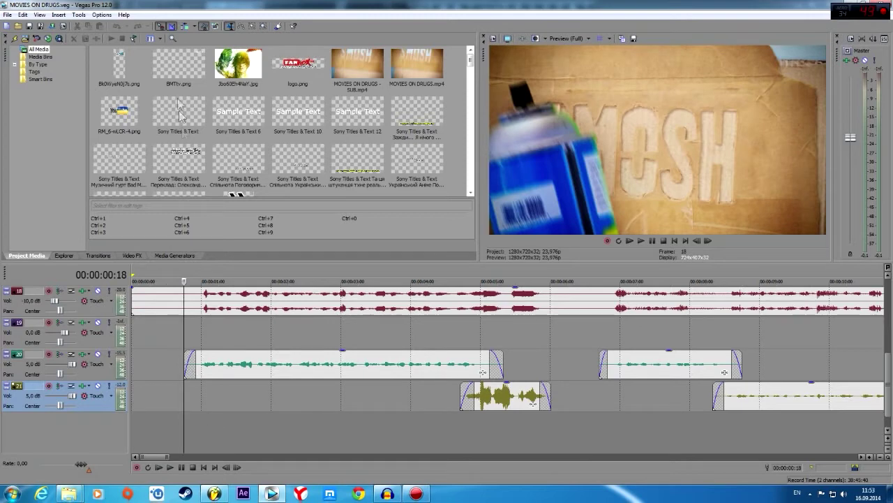
- Open Options > Preferences, close it unchanged once, then reopen it
left_click(108, 15)
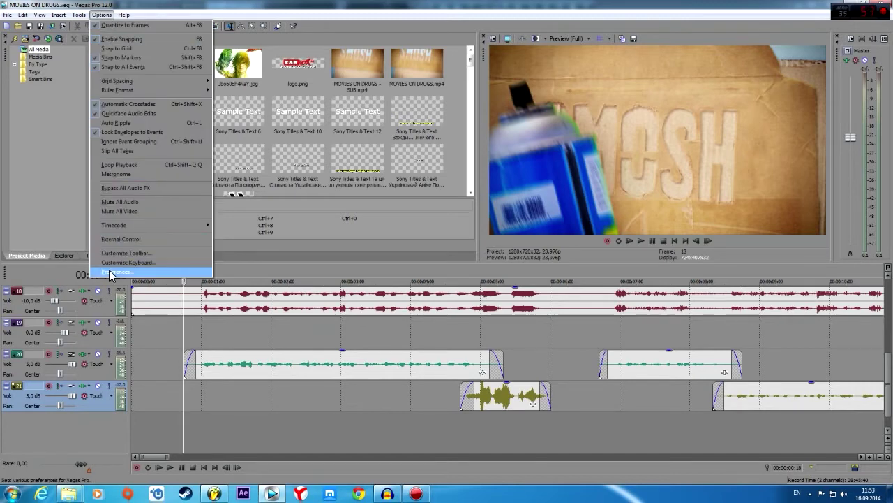
left_click(113, 271)
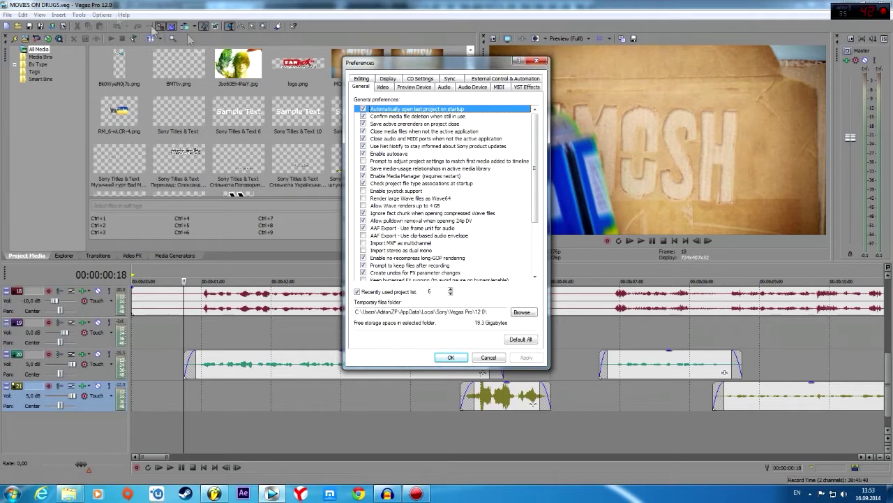
left_click(537, 61)
left_click(102, 15)
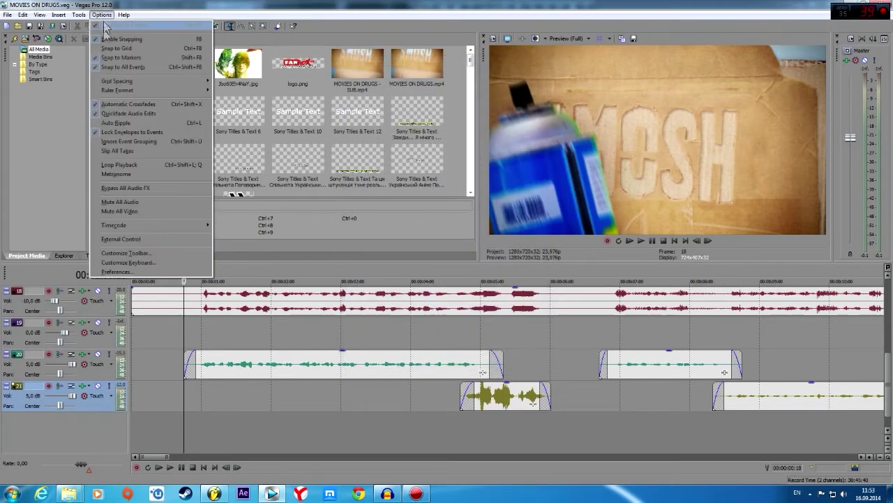
left_click(105, 272)
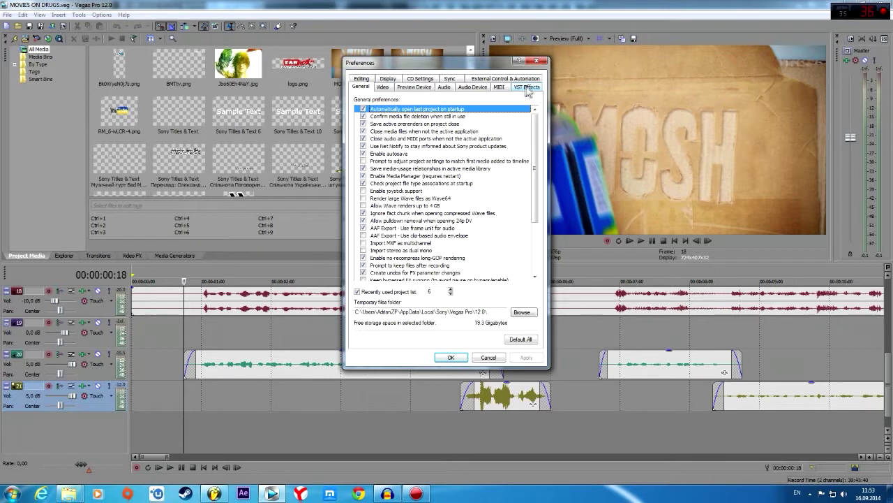
- On the VST Effects tab, inspect the default folder path C:\Program Files (x86)\VstPlugins\
left_click(524, 90)
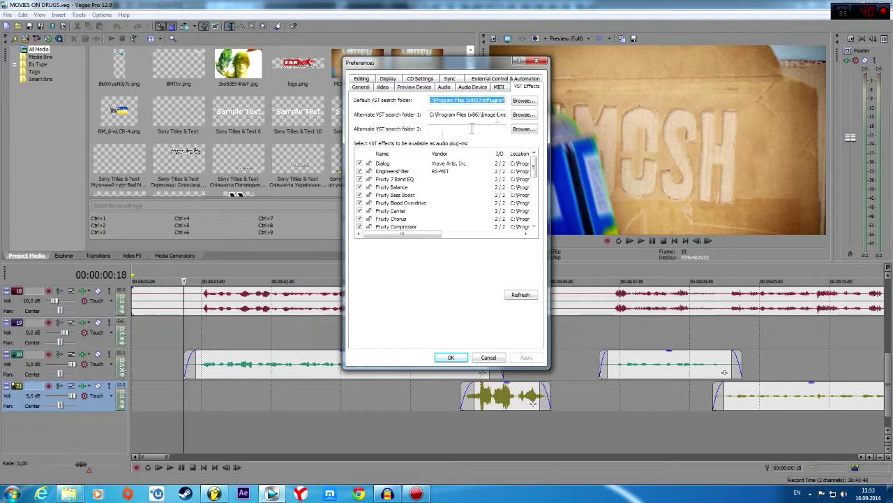
left_click(465, 101)
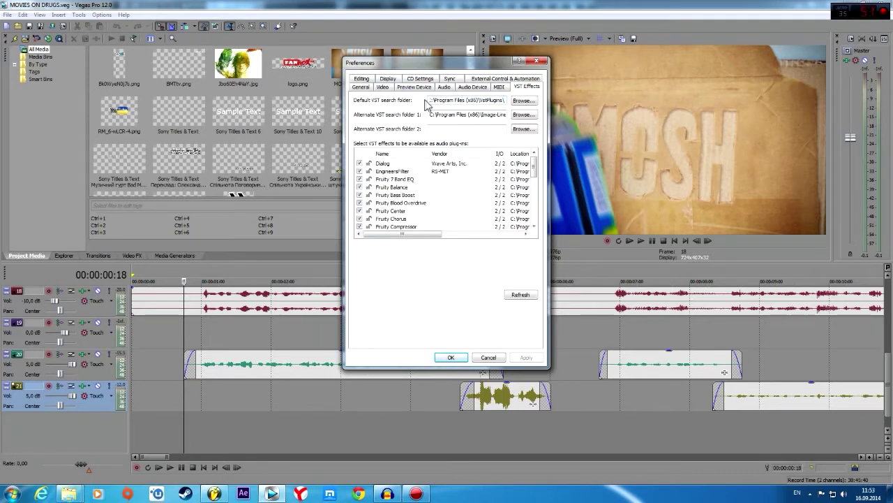
left_click_drag(434, 102, 426, 101)
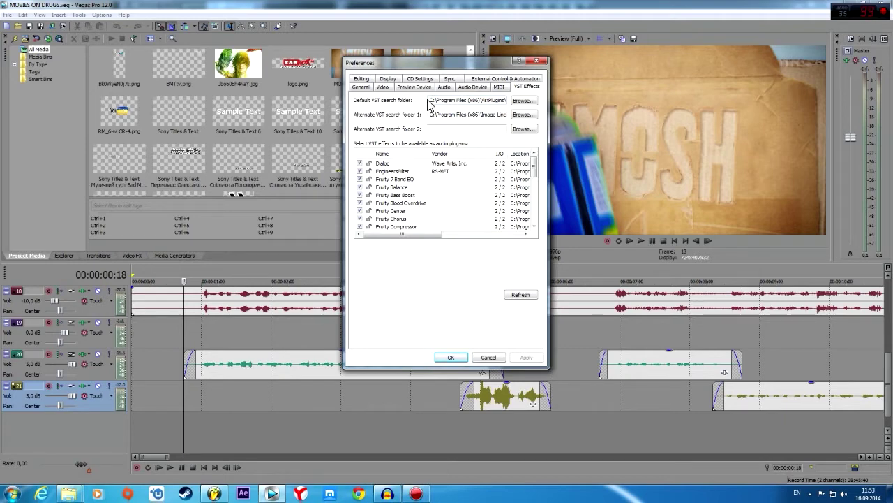
left_click_drag(431, 101, 520, 103)
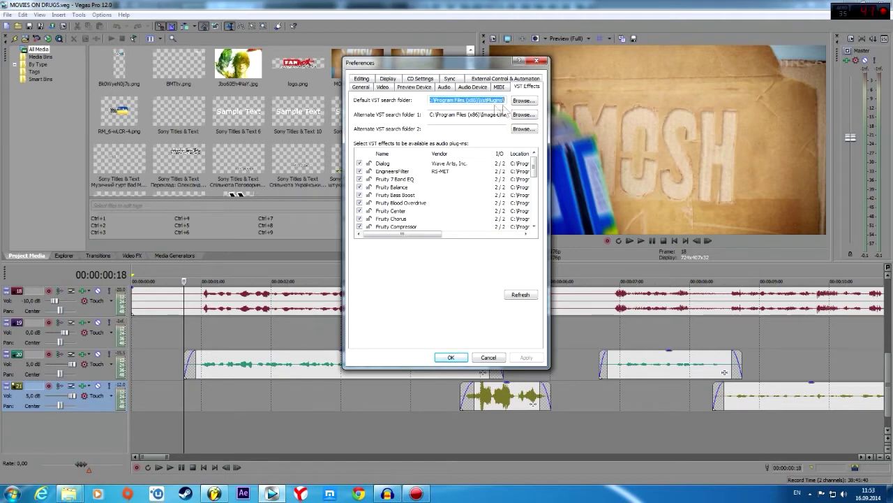
left_click(455, 100)
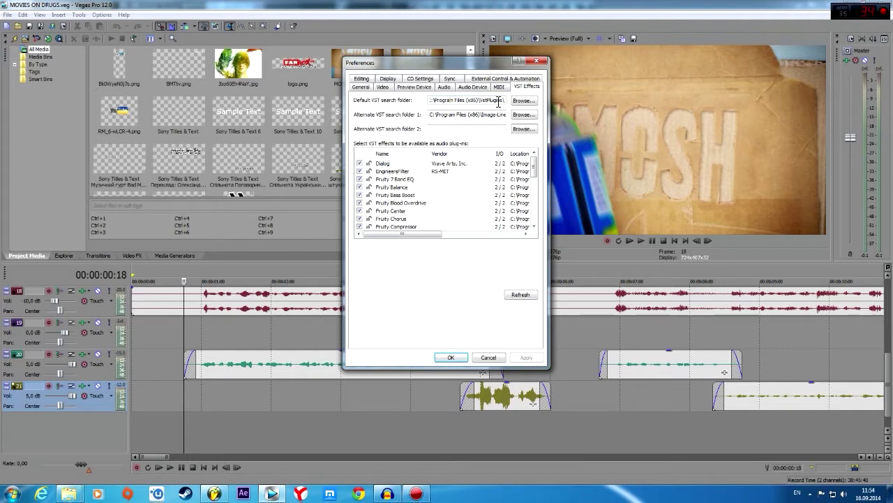
- Browse to the VstPlugins folder, cancel without changes, and close Preferences
left_click(520, 102)
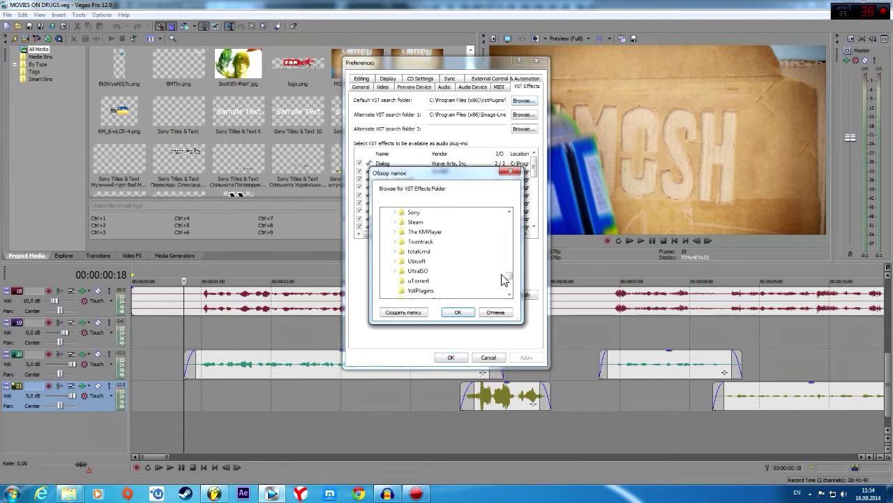
left_click_drag(509, 276, 509, 282)
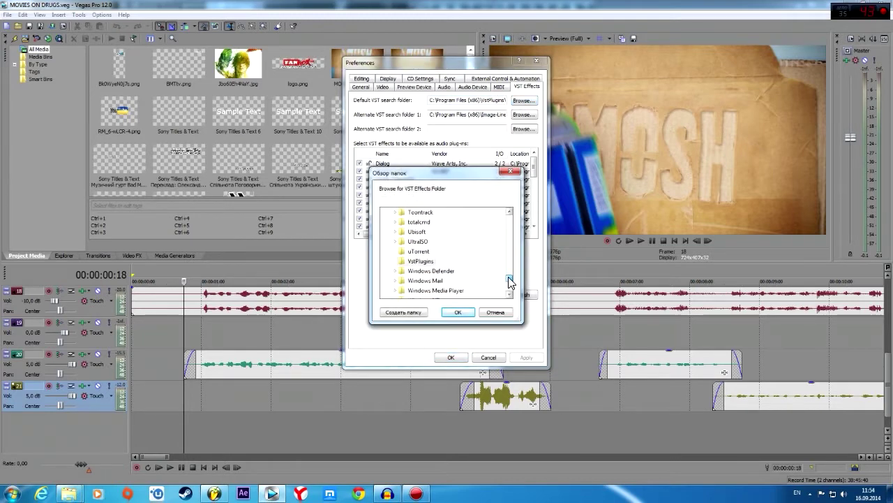
scroll(419, 258, "up", 1)
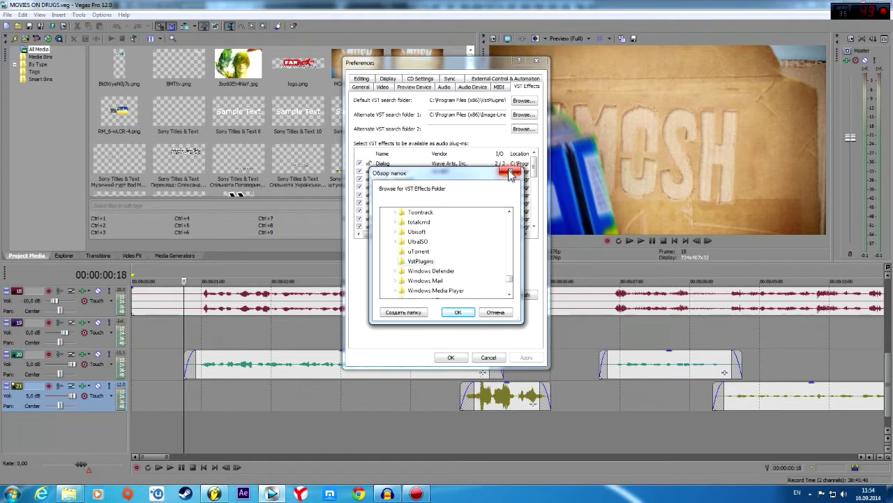
left_click(421, 261)
left_click(510, 174)
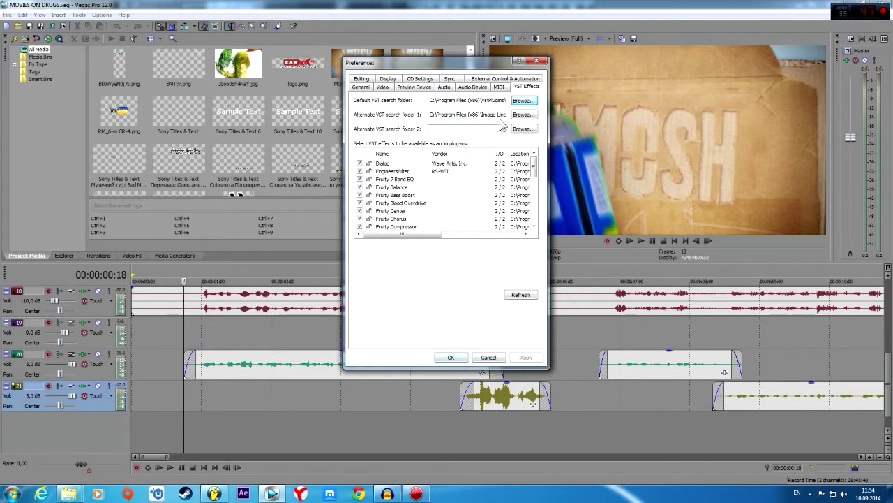
left_click(537, 59)
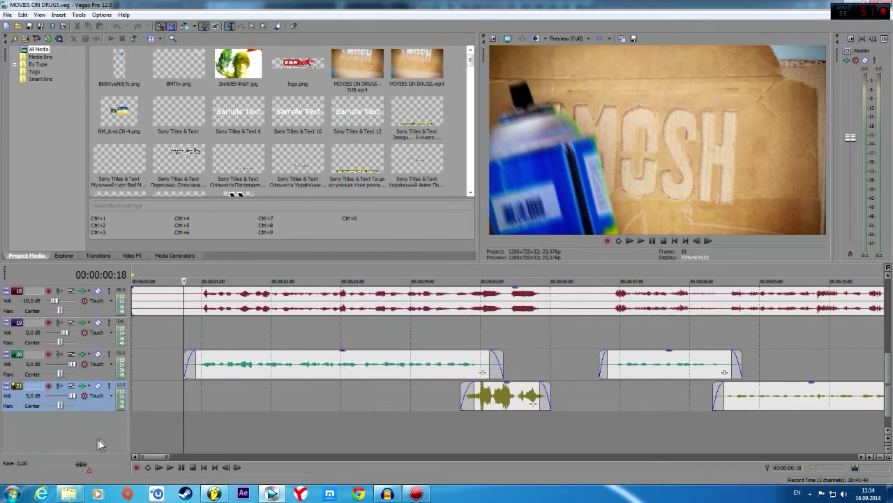
- Insert a new audio track 22 and open its Track FX
right_click(76, 427)
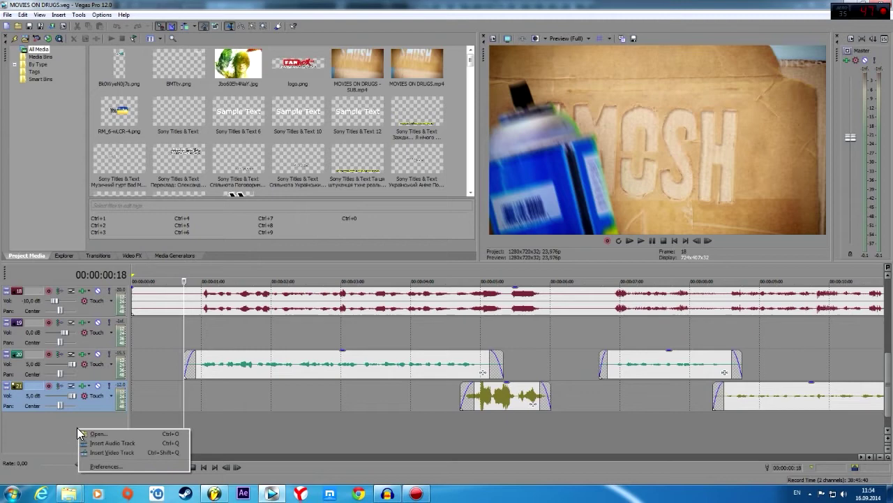
left_click(117, 443)
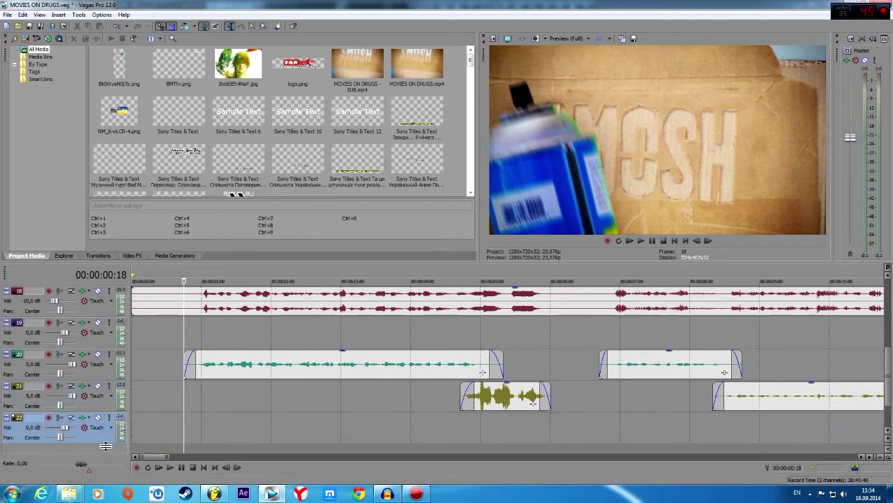
left_click(81, 417)
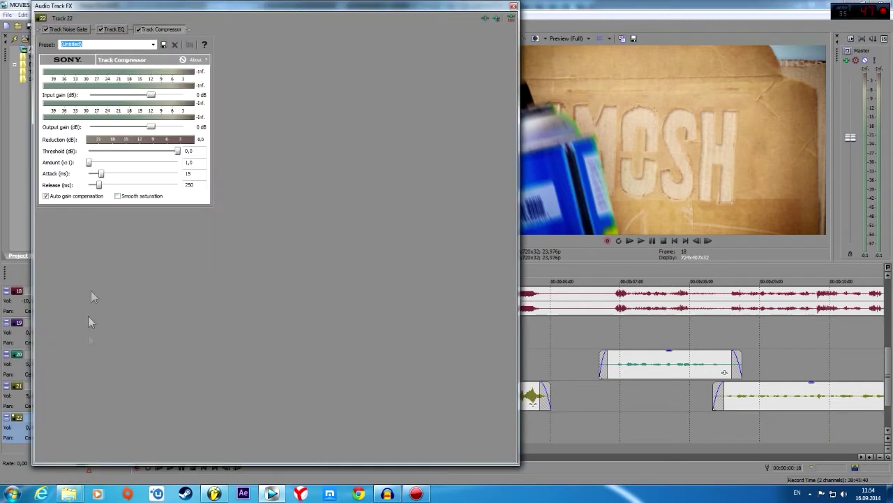
- Add the Guitar Rig 5 VST plug-in to the track's chain, confirm, and close the window
left_click(486, 17)
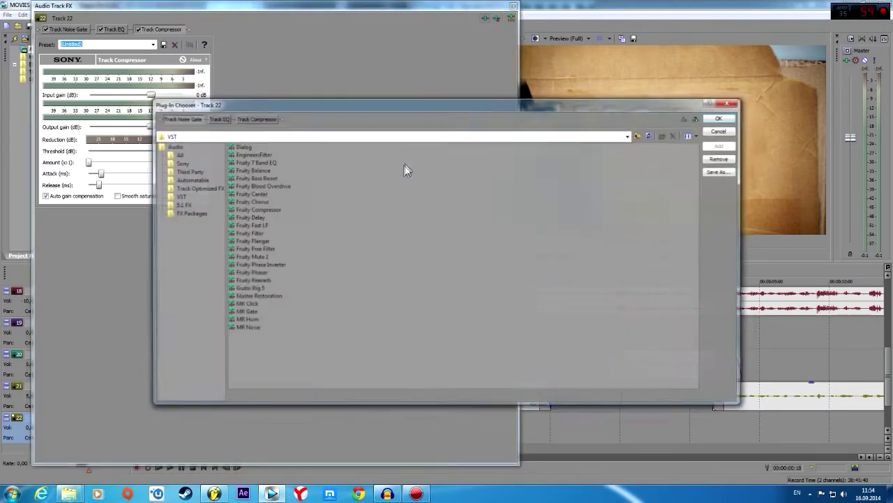
left_click(178, 197)
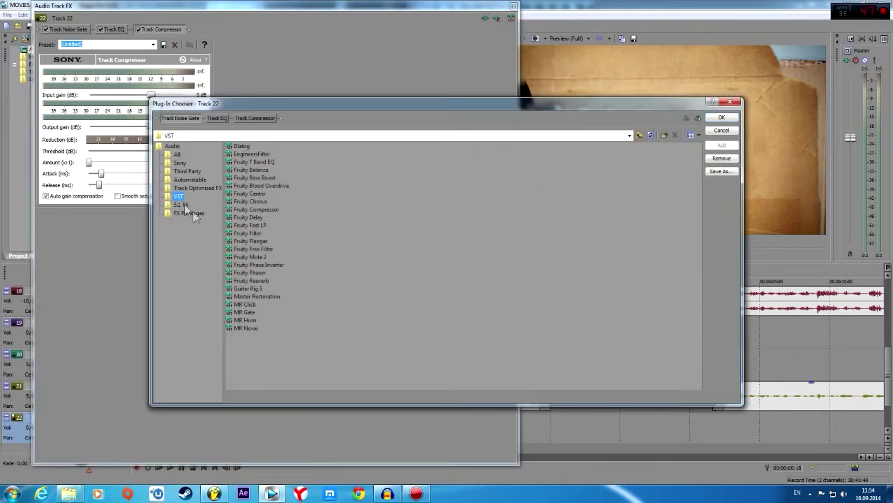
left_click(244, 289)
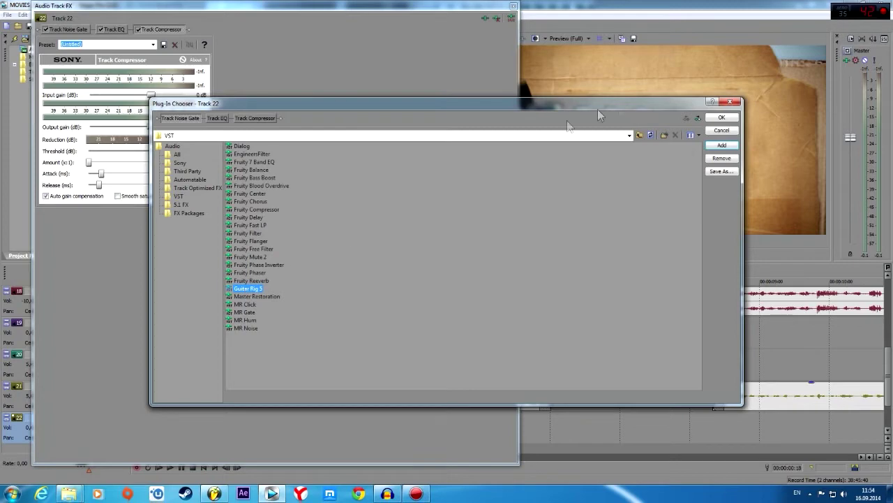
left_click(721, 145)
left_click(721, 117)
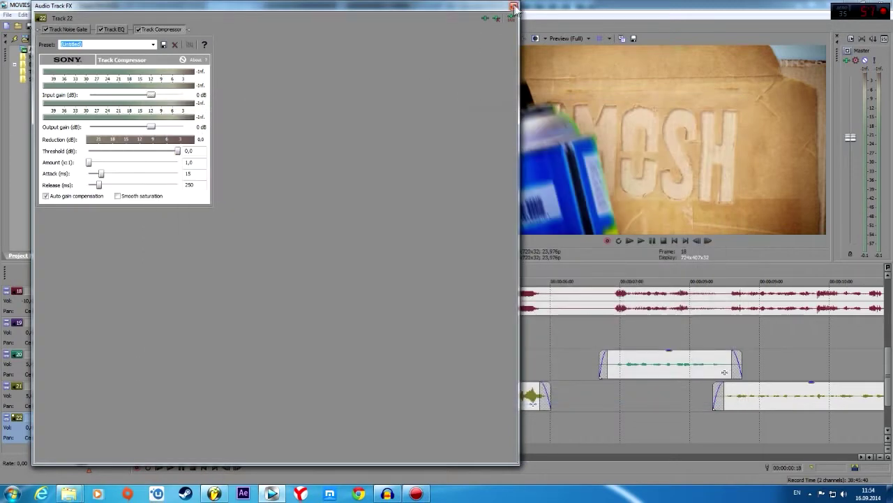
left_click(513, 6)
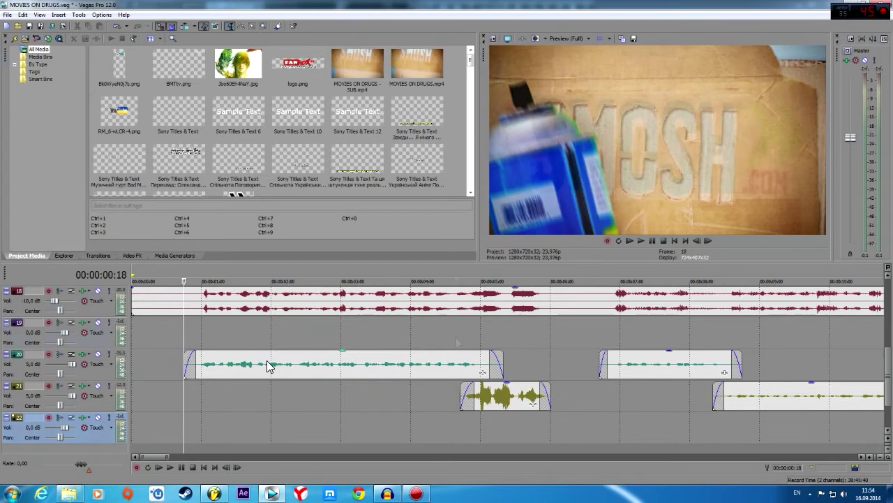
left_click(458, 340)
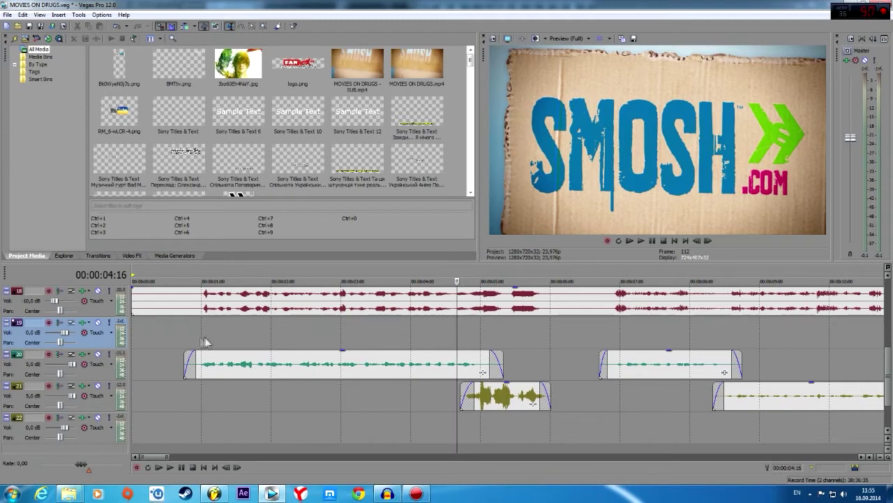
left_click(185, 334)
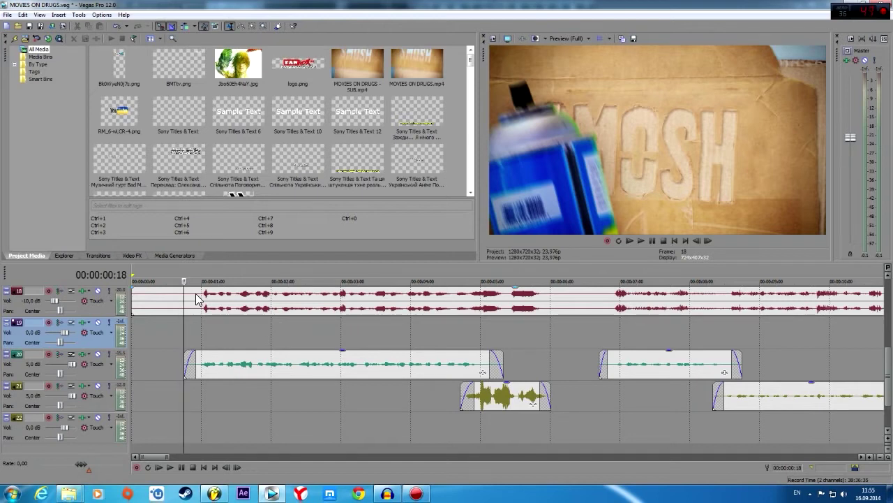
- Switch to FL Studio, open Insert 1's Fruity Compressor and move its window lower
left_click(218, 494)
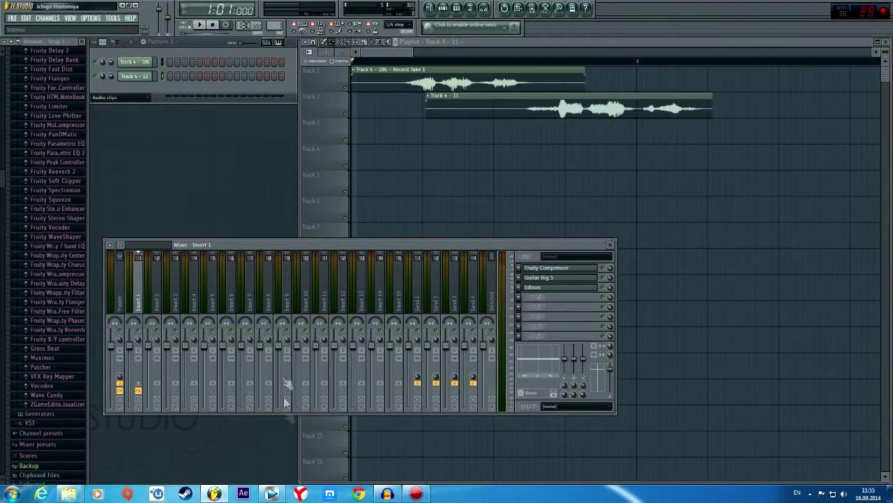
left_click(271, 494)
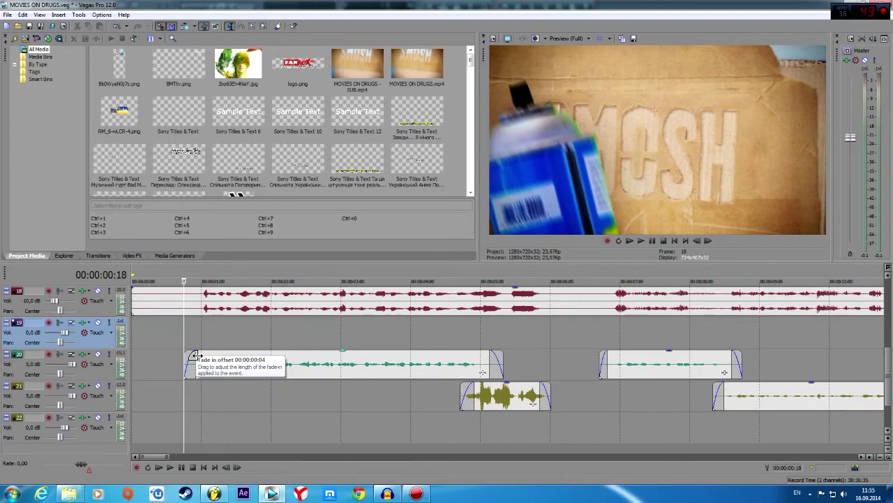
left_click(214, 494)
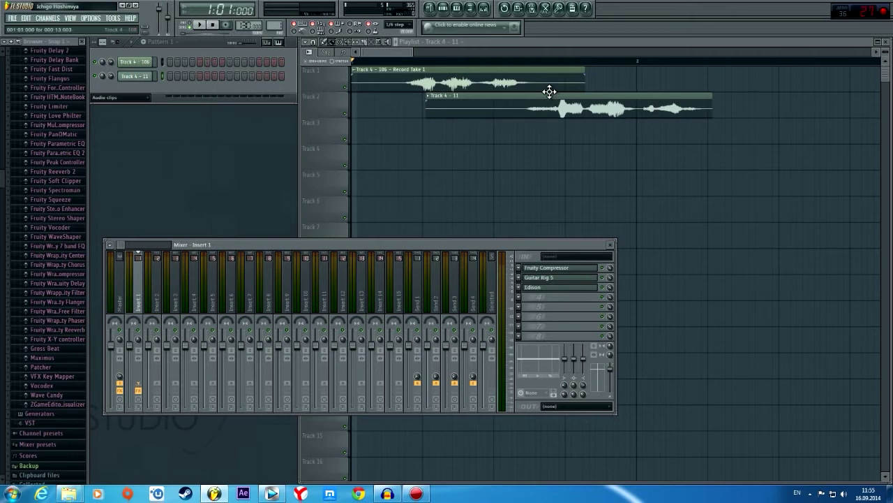
left_click(547, 272)
mouse_move(183, 98)
left_mouse_down()
mouse_move(187, 132)
mouse_move(231, 169)
left_mouse_up()
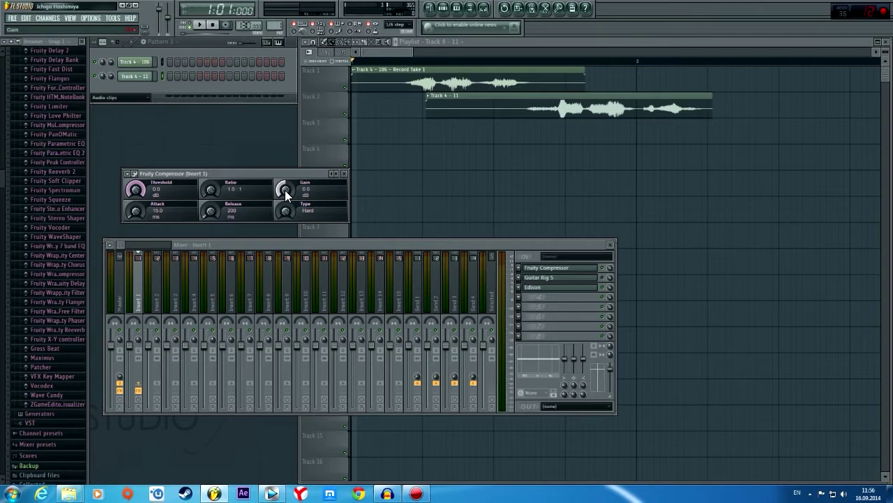
- Lower the Fruity Compressor threshold to about -25.5 dB, then bring up Insert 1's Edison
mouse_move(237, 171)
left_mouse_down()
mouse_move(236, 183)
mouse_move(217, 189)
left_mouse_up()
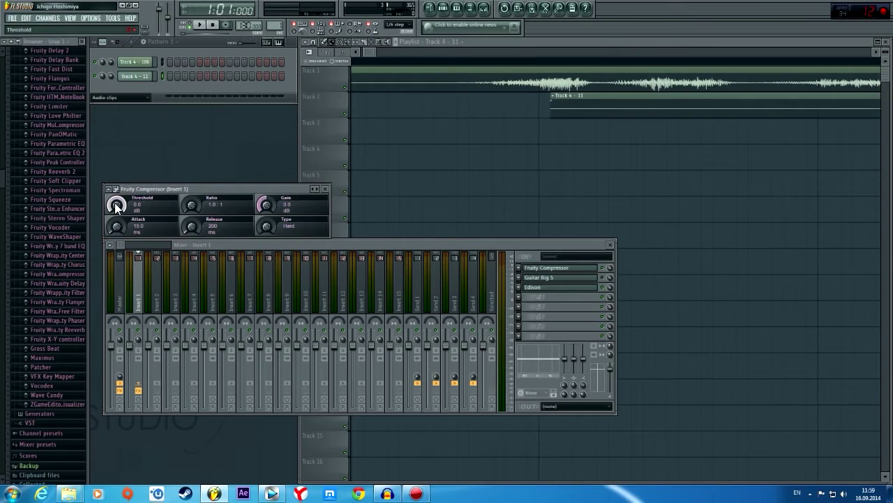
left_click_drag(116, 206, 116, 218)
left_click_drag(117, 204, 116, 209)
left_click(549, 289)
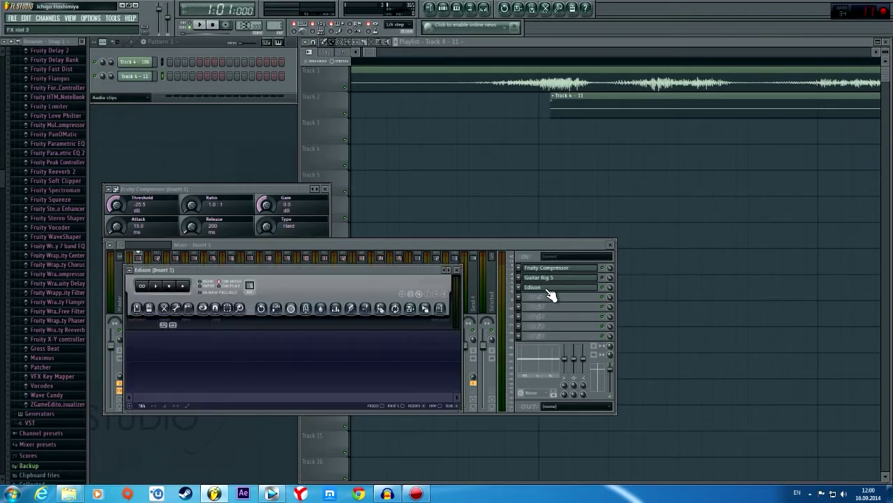
- Record a voice take into Edison during playback, then adjust the compressor ratio knob
left_click_drag(301, 263, 404, 263)
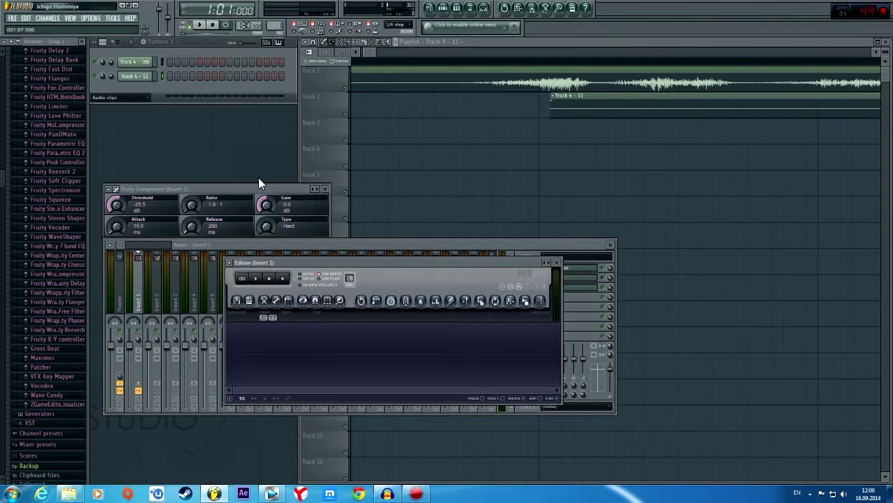
mouse_move(360, 262)
left_mouse_down()
mouse_move(422, 246)
mouse_move(481, 172)
left_mouse_up()
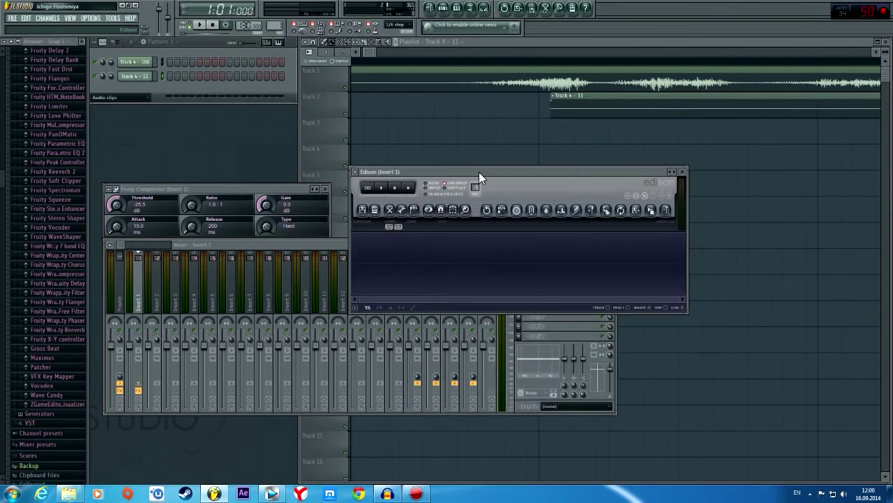
left_click(410, 189)
left_click(200, 25)
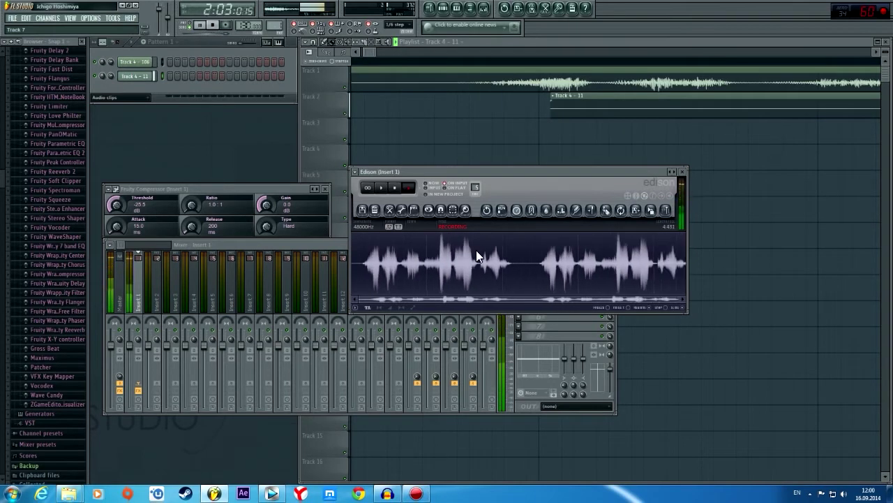
left_click(215, 28)
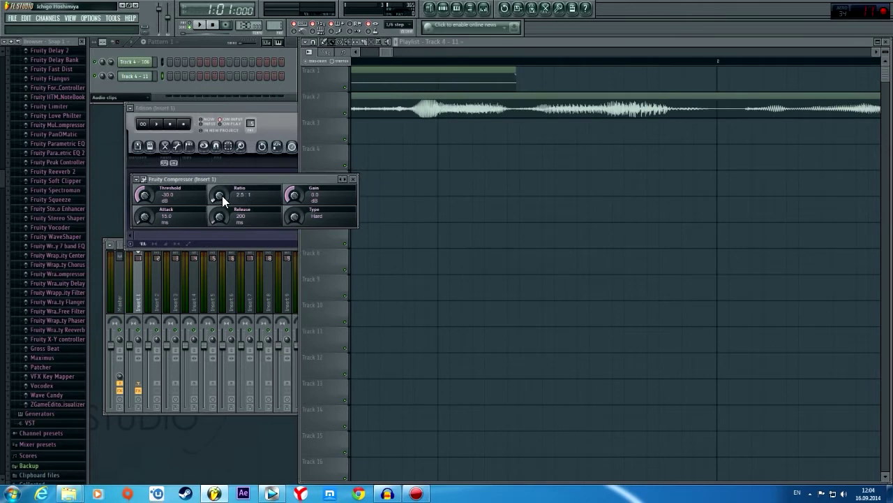
left_click_drag(222, 195, 222, 183)
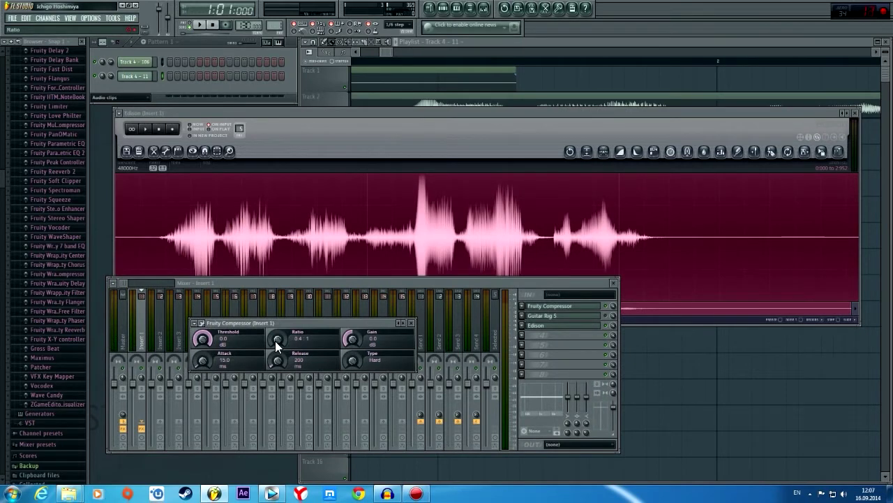
- Try compressor thresholds (-19.5, -24.8 dB) and ratio 18.7:1, returning ratio to 0.4:1
mouse_move(282, 322)
left_mouse_down()
mouse_move(274, 328)
mouse_move(268, 312)
left_mouse_up()
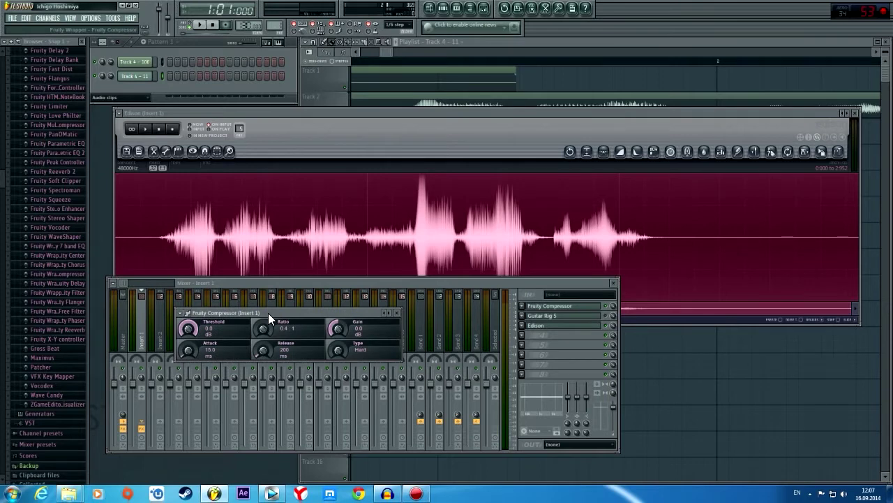
mouse_move(187, 328)
left_mouse_down()
mouse_move(187, 345)
mouse_move(188, 328)
left_mouse_up()
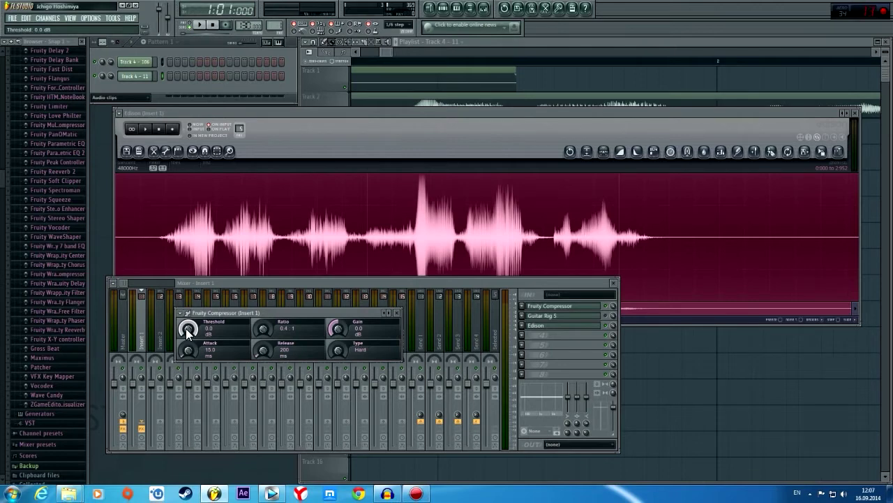
left_click_drag(185, 328, 186, 377)
left_click_drag(188, 328, 188, 342)
left_click_drag(188, 342, 188, 300)
left_click_drag(274, 333, 274, 298)
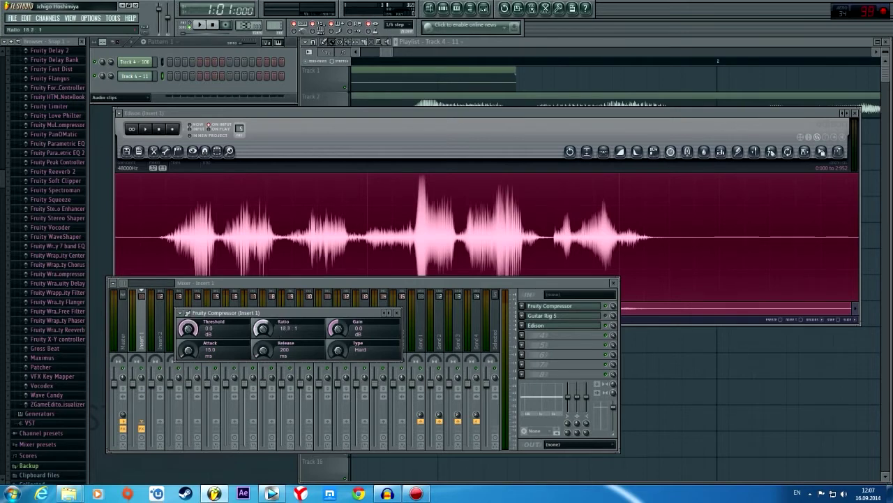
left_click_drag(263, 328, 263, 370)
- Fine-tune the compressor threshold to -24.6 dB and move the window up-left
left_click_drag(280, 312, 292, 326)
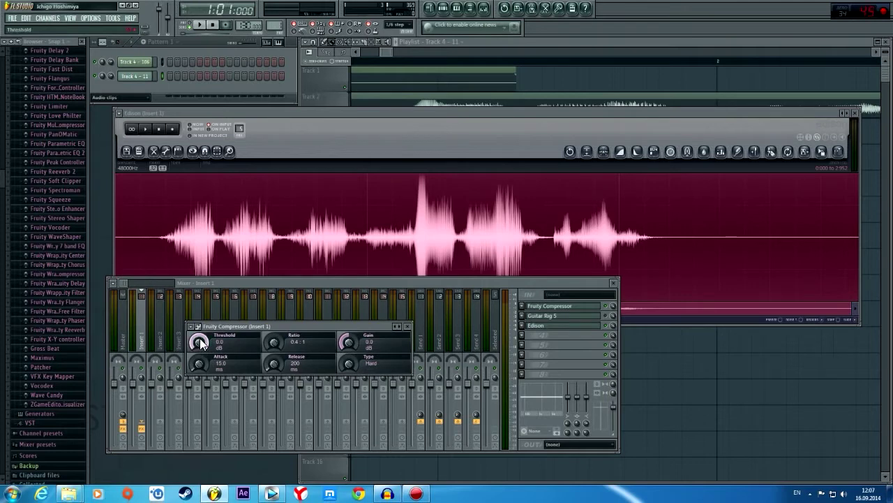
left_click_drag(203, 342, 202, 377)
left_click_drag(199, 342, 198, 343)
left_click_drag(198, 341, 198, 343)
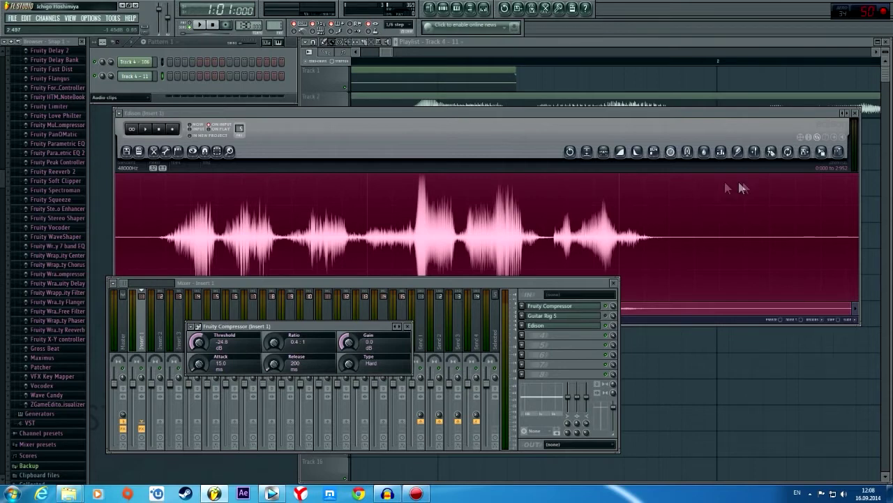
left_click_drag(308, 323, 287, 314)
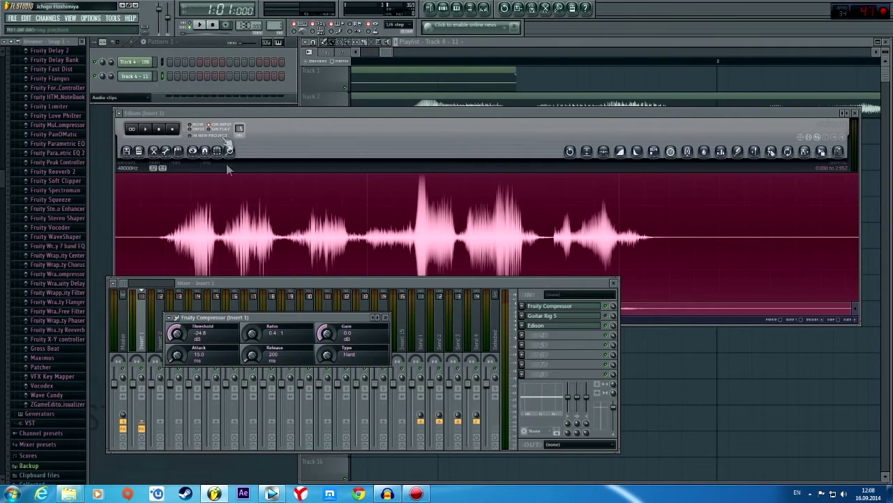
- Record a second voice take into Edison during playback, then stop recording
left_click_drag(261, 321, 248, 307)
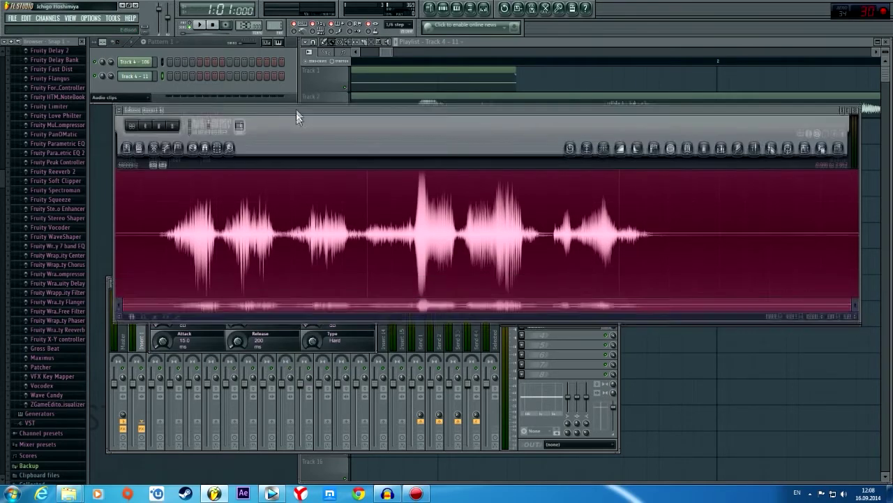
left_click_drag(296, 113, 288, 80)
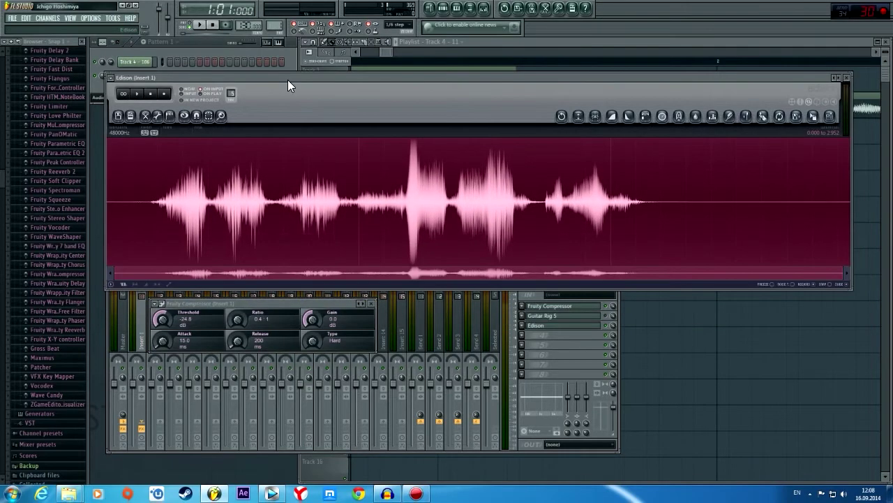
left_click(164, 93)
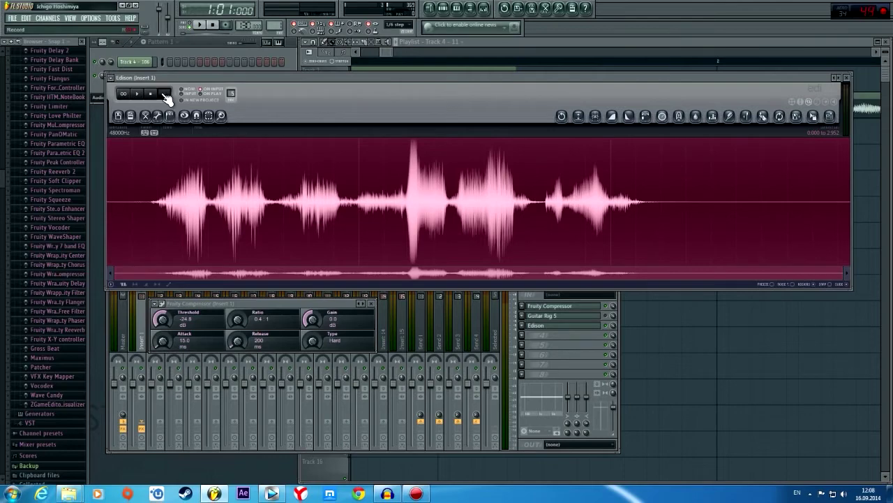
left_click(201, 29)
left_click_drag(292, 302, 310, 297)
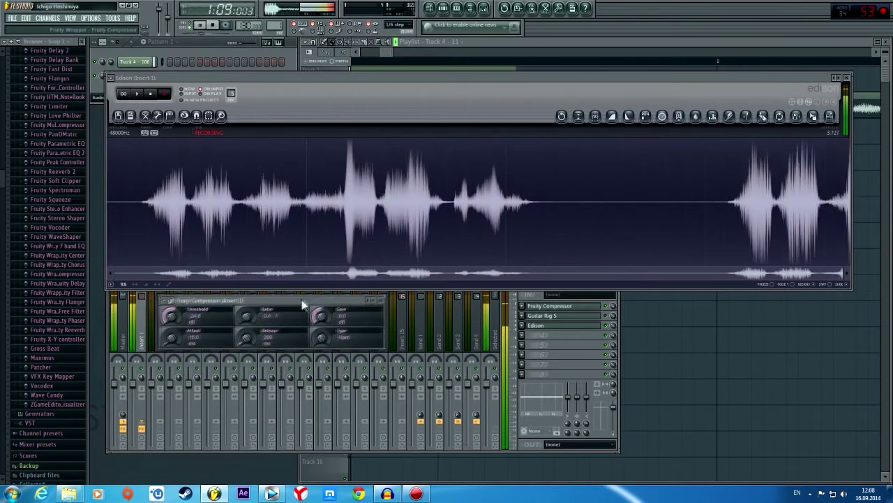
left_click(209, 27)
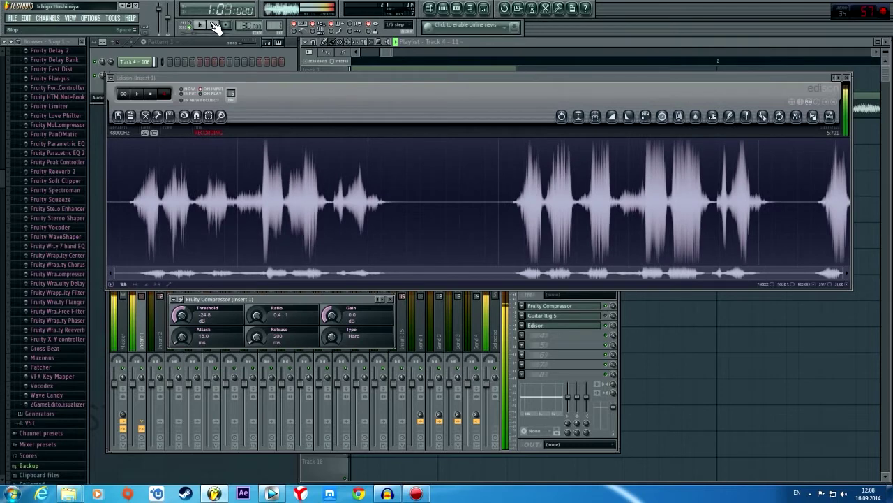
left_click(163, 93)
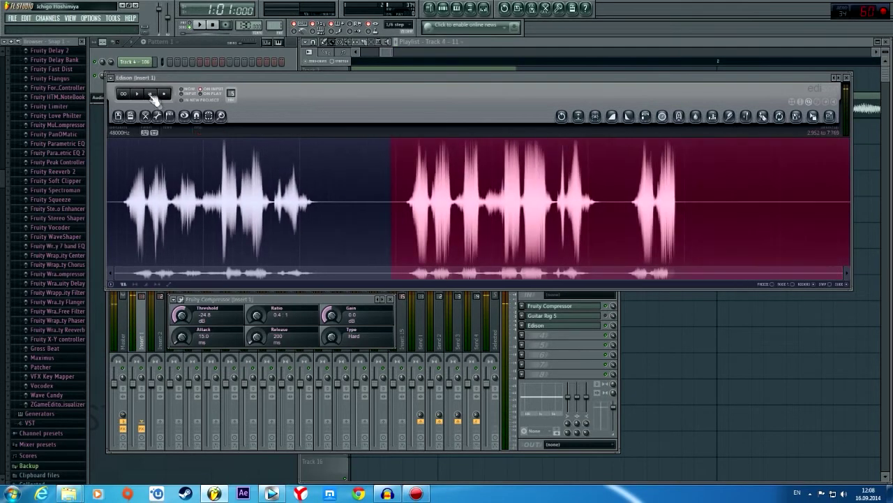
- Lower the Fruity Compressor threshold to -50.2 dB
left_click(279, 320)
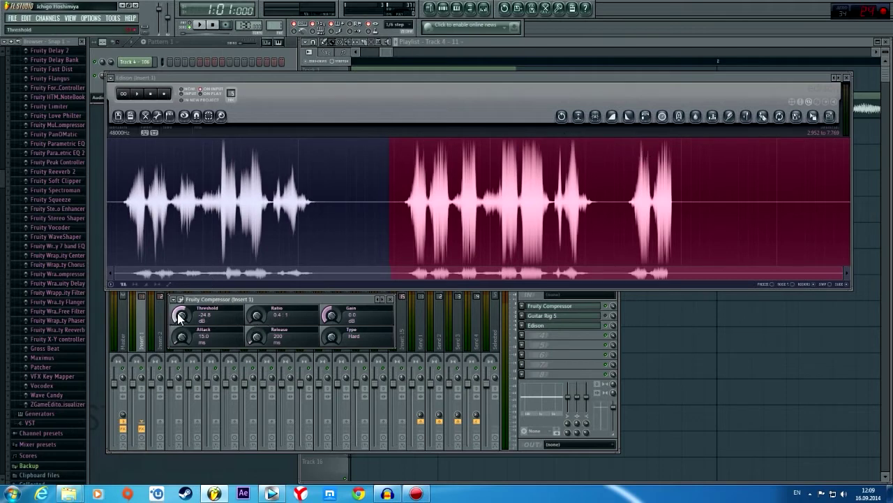
left_click_drag(180, 318, 181, 323)
left_click_drag(180, 318, 180, 321)
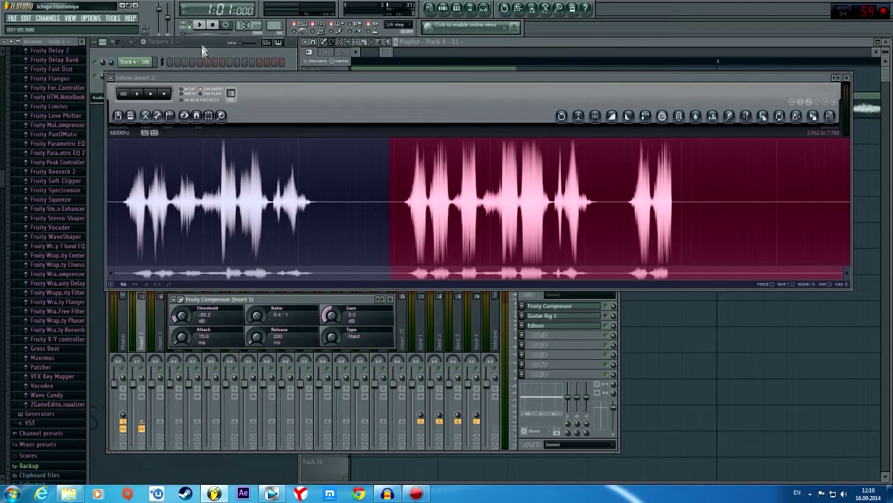
- Record and stop another voice take in Edison, then focus the Fruity Compressor window
left_click(165, 93)
left_click(199, 25)
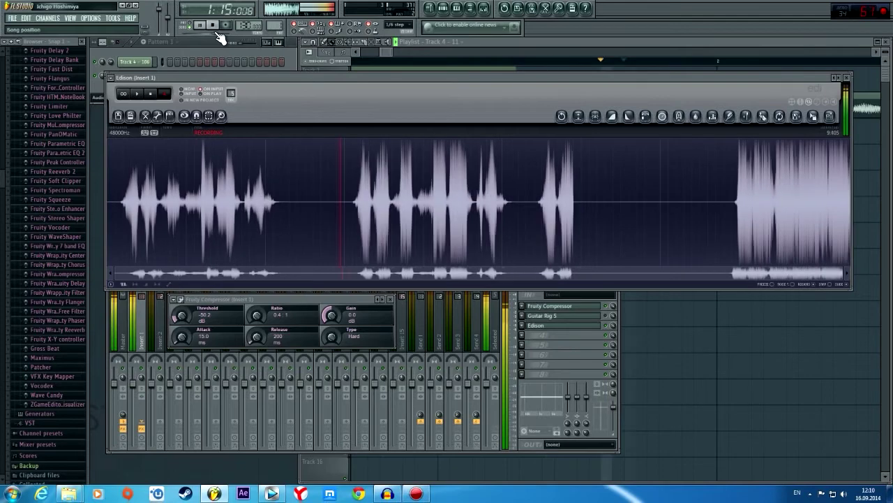
left_click(216, 26)
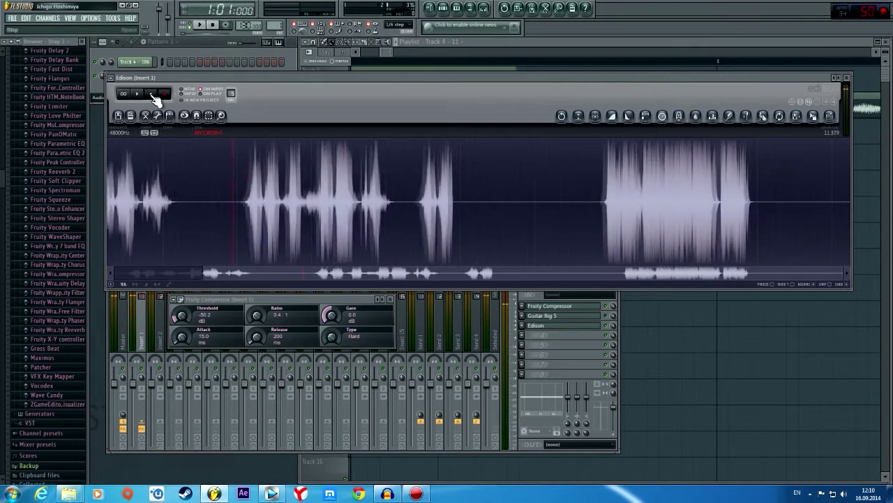
left_click(151, 93)
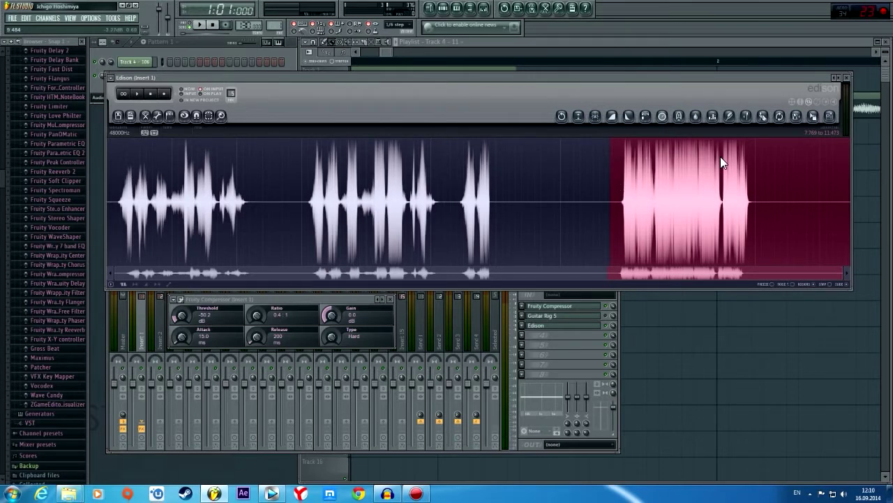
left_click(255, 315)
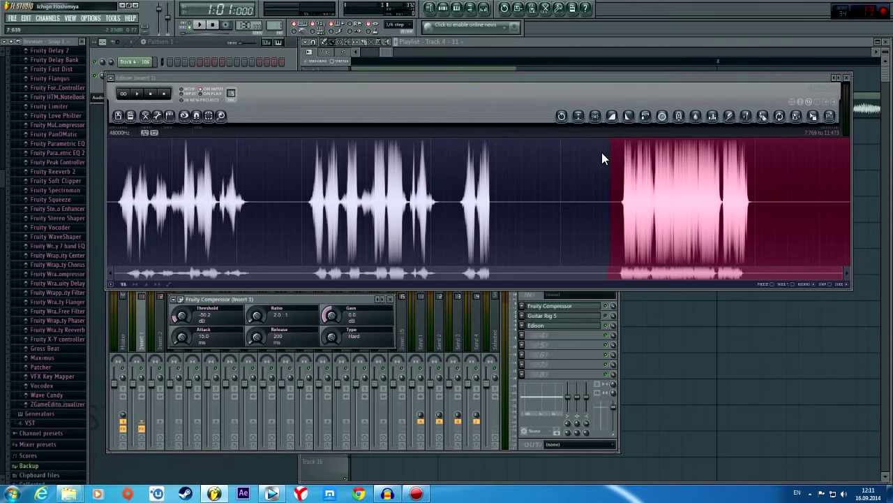
- Record a new Edison take while sweeping the compressor ratio between 0.9:1 and 15.3:1, then stop
left_click(168, 98)
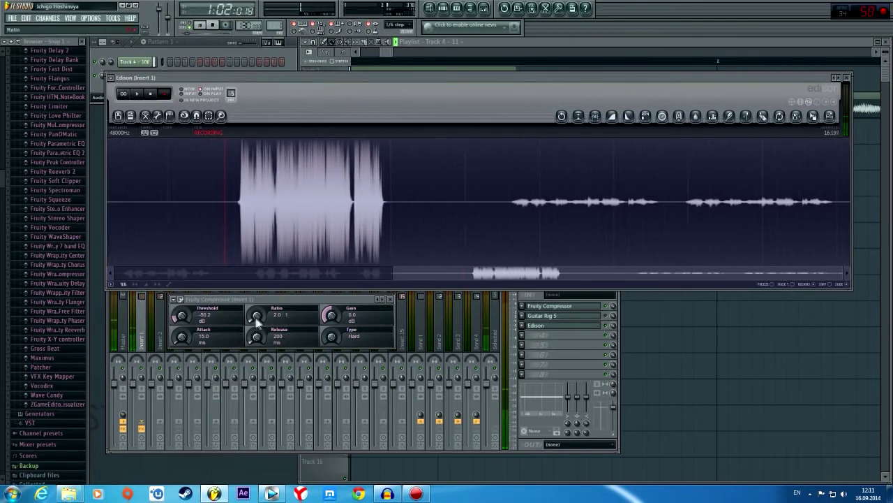
left_click_drag(257, 319, 257, 330)
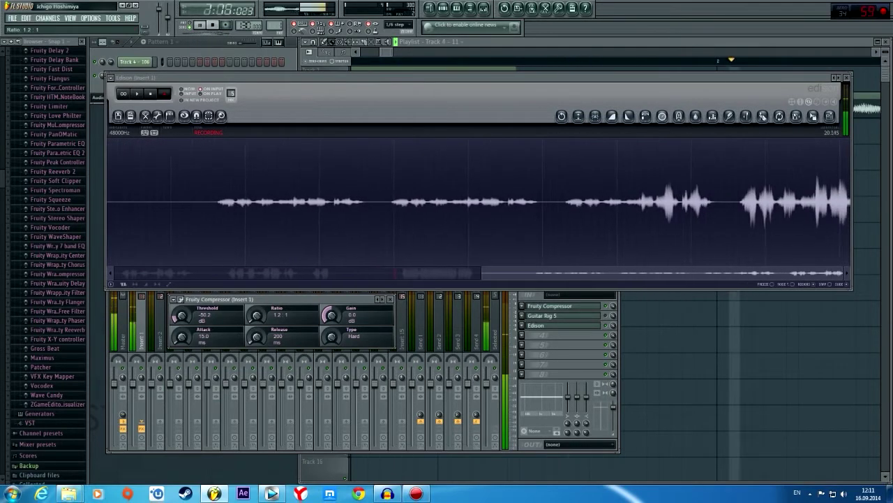
left_click_drag(256, 316, 257, 311)
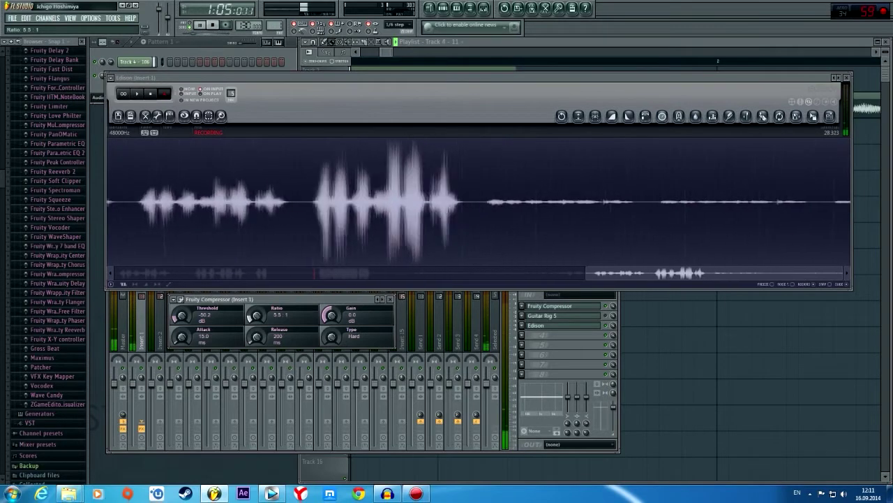
mouse_move(257, 316)
left_mouse_down()
mouse_move(257, 306)
mouse_move(254, 316)
left_mouse_up()
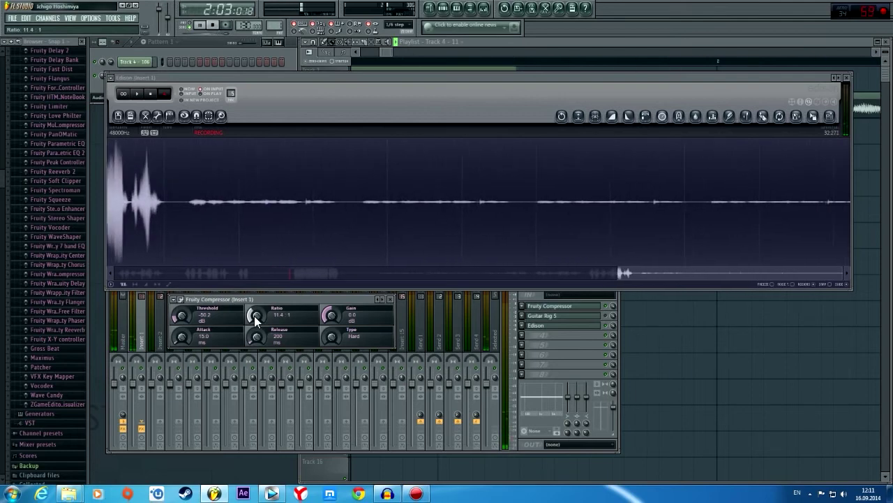
left_click_drag(254, 315, 254, 308)
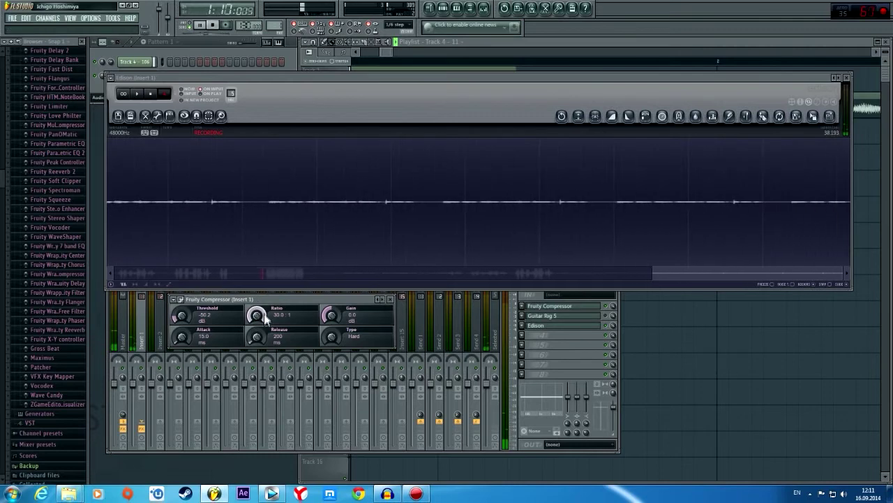
left_click(213, 25)
left_click(150, 93)
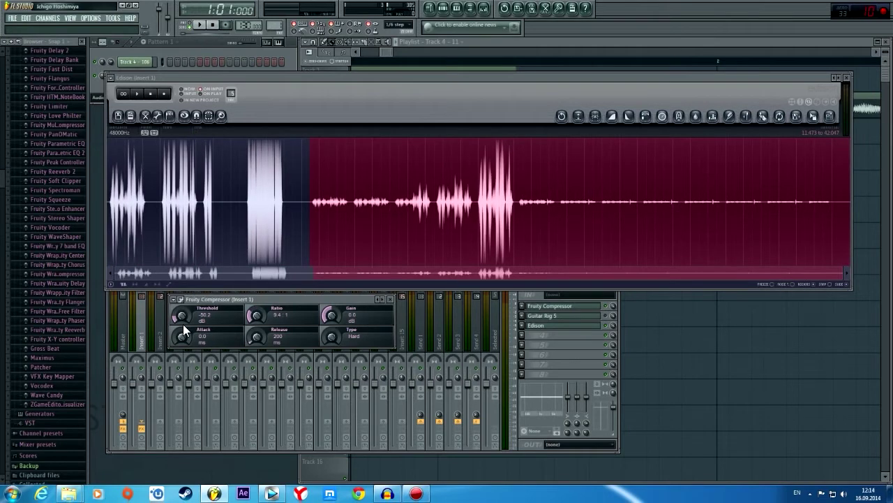
- Raise the compressor attack to 134.4 ms, then pull it back to 123.4 ms
left_click_drag(184, 324, 183, 314)
left_click_drag(180, 335, 180, 307)
left_click_drag(180, 331, 180, 333)
- Record a fresh Edison take while returning the compressor attack to 0.0 ms
left_click(200, 25)
left_click(202, 26)
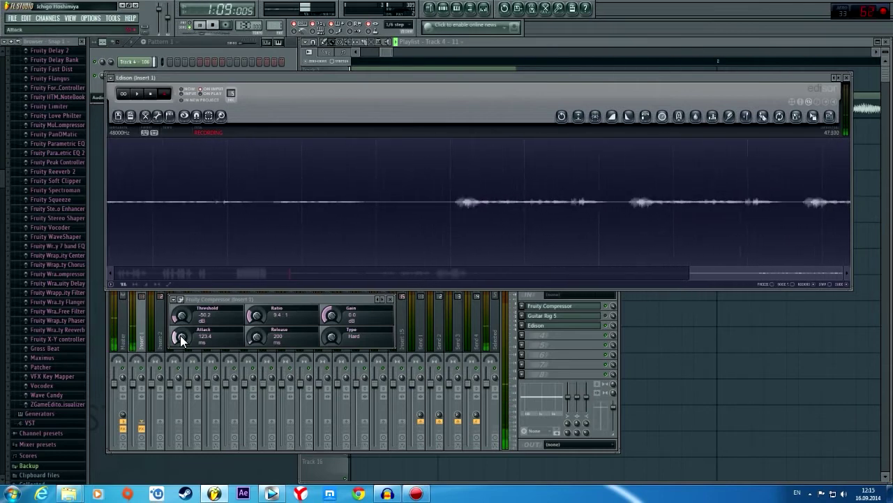
left_click_drag(180, 338, 180, 377)
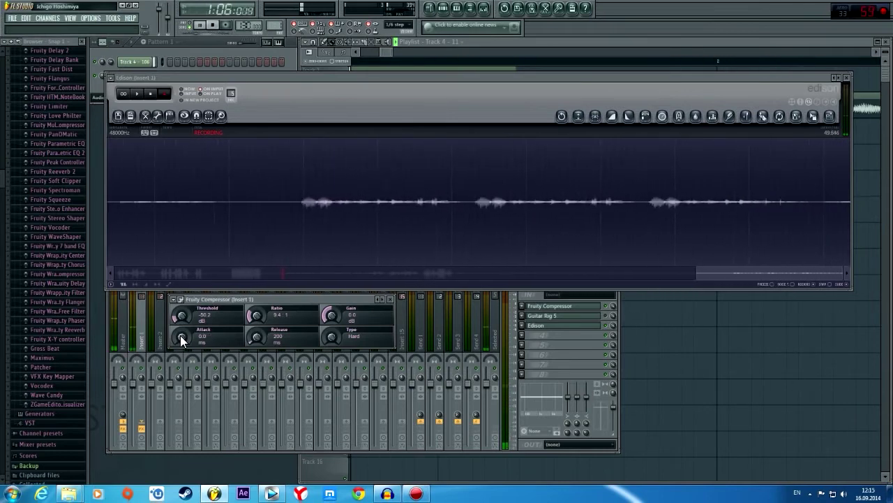
left_click(212, 25)
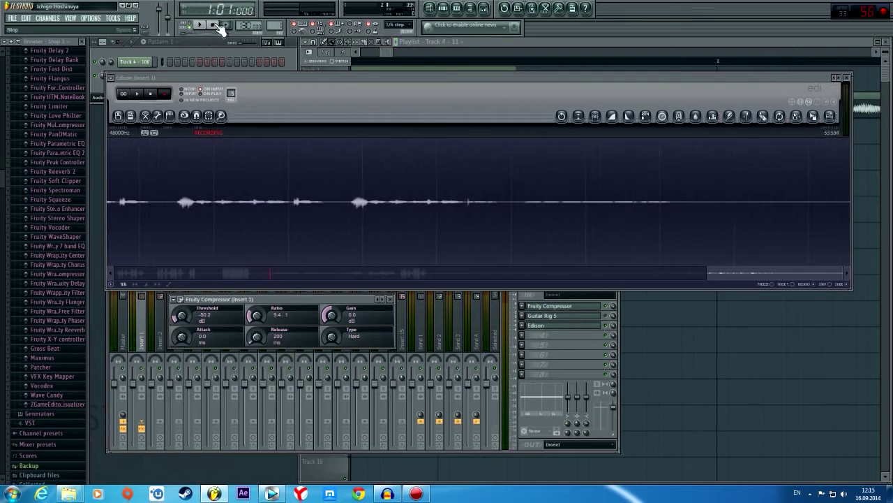
- Stop Edison's take, zoom its waveform, tweak the attack and shift the compressor window right
left_click(151, 94)
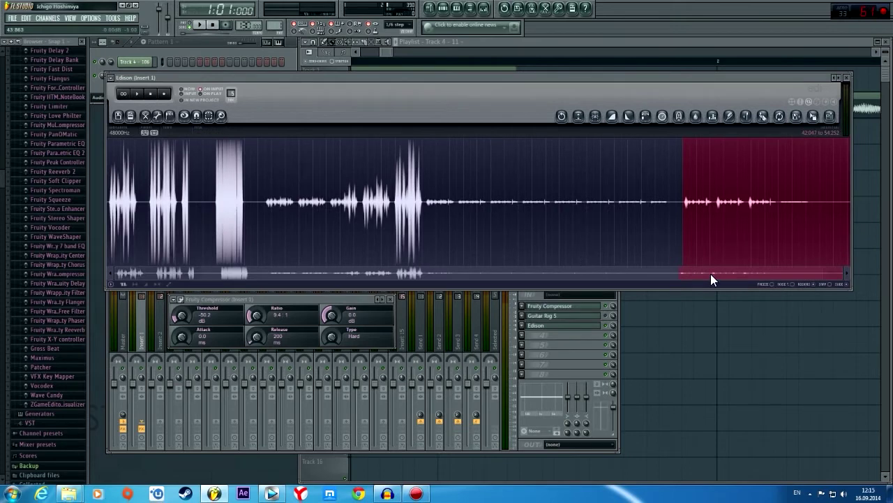
scroll(711, 272, "up", 5)
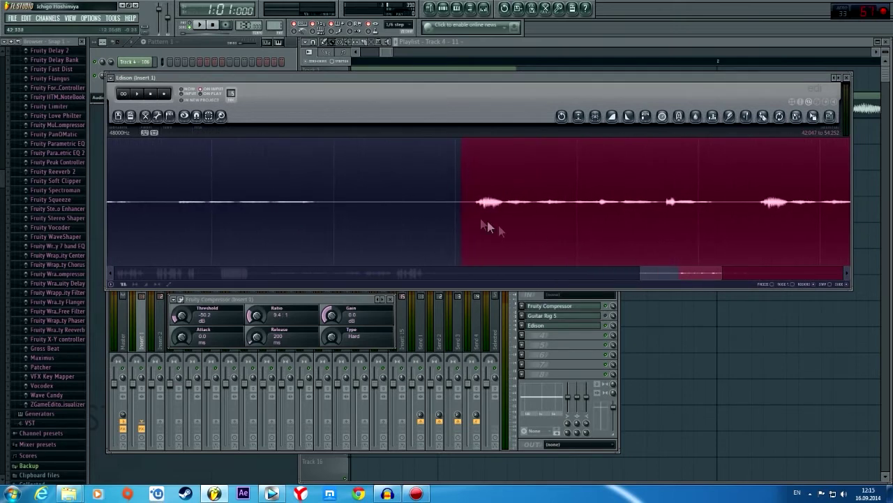
scroll(694, 274, "up", 2)
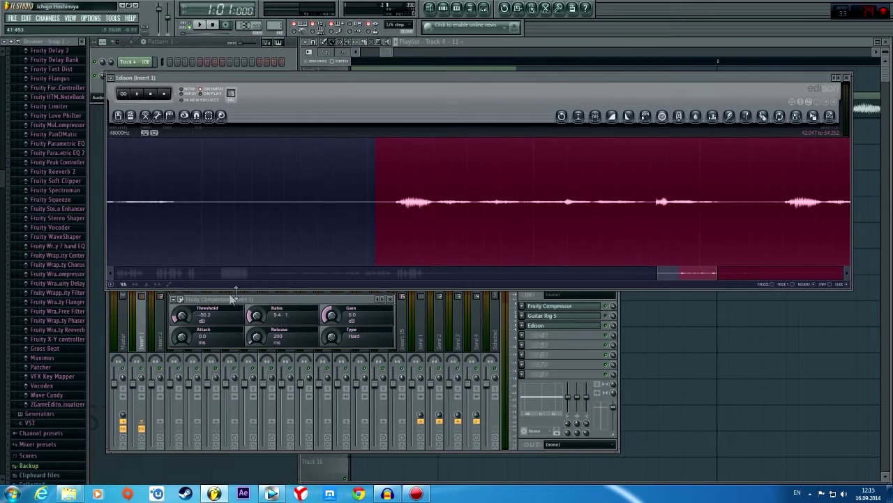
mouse_move(182, 336)
left_mouse_down()
mouse_move(181, 323)
mouse_move(182, 342)
left_mouse_up()
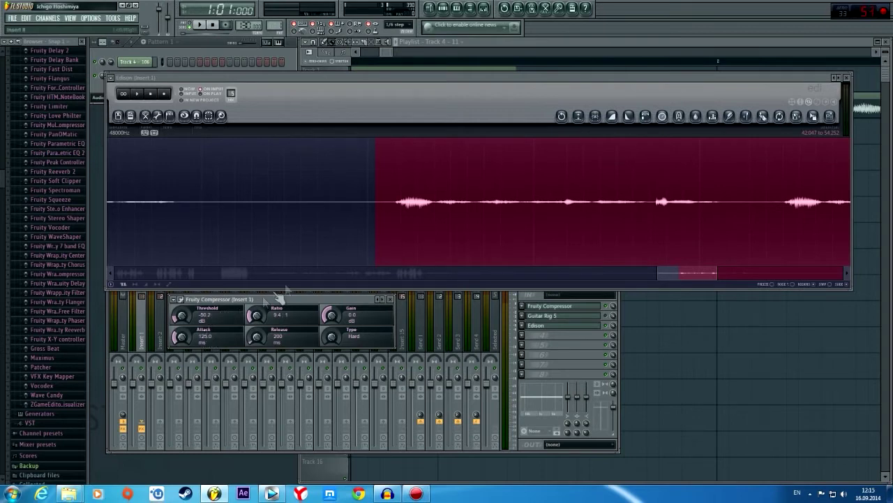
left_click_drag(261, 302, 296, 300)
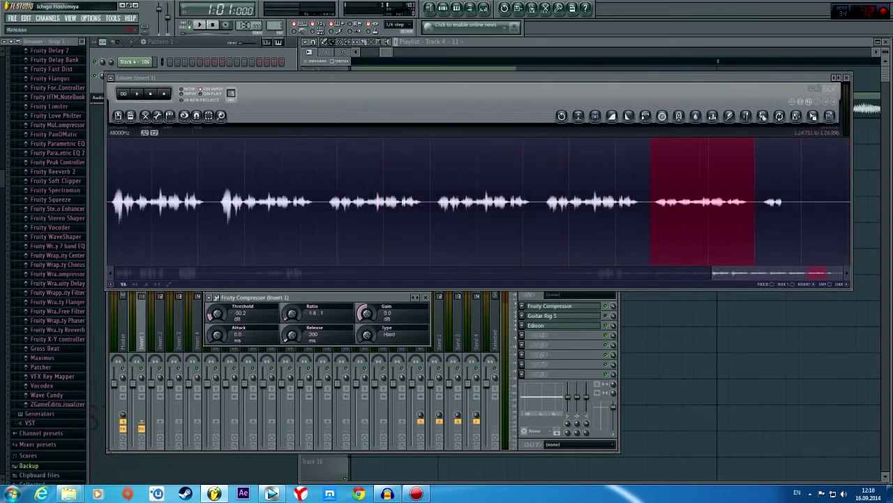
- Push the compressor release to its 4000 ms maximum, then bring it down to about 450 ms
scroll(287, 336, "up", 2)
scroll(287, 337, "up", 1)
scroll(287, 336, "up", 1)
scroll(287, 337, "up", 2)
scroll(287, 336, "down", 6)
left_click_drag(289, 336, 288, 300)
left_click_drag(288, 337, 288, 363)
- Record a new Edison take while raising the release to about 654 ms
left_click(164, 93)
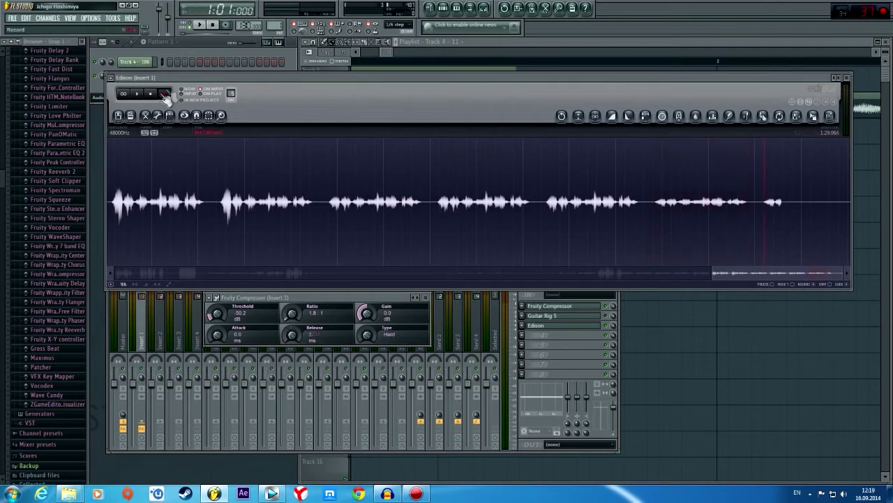
left_click(199, 25)
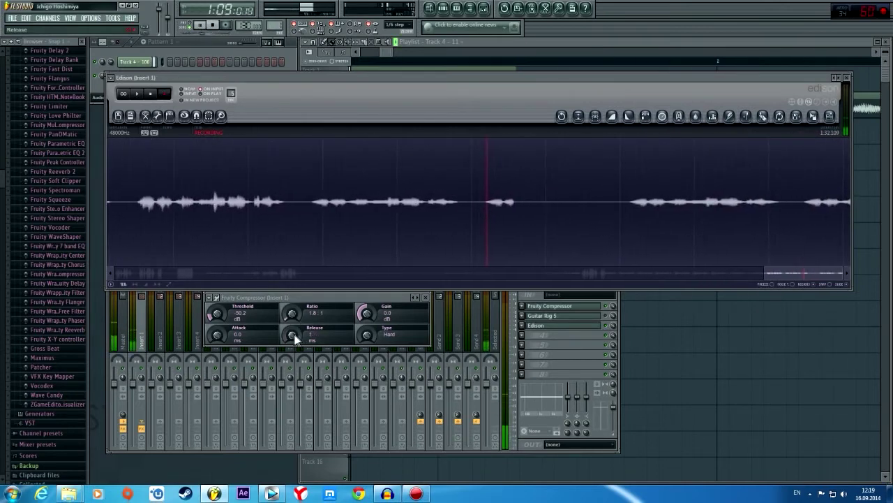
left_click_drag(293, 333, 293, 307)
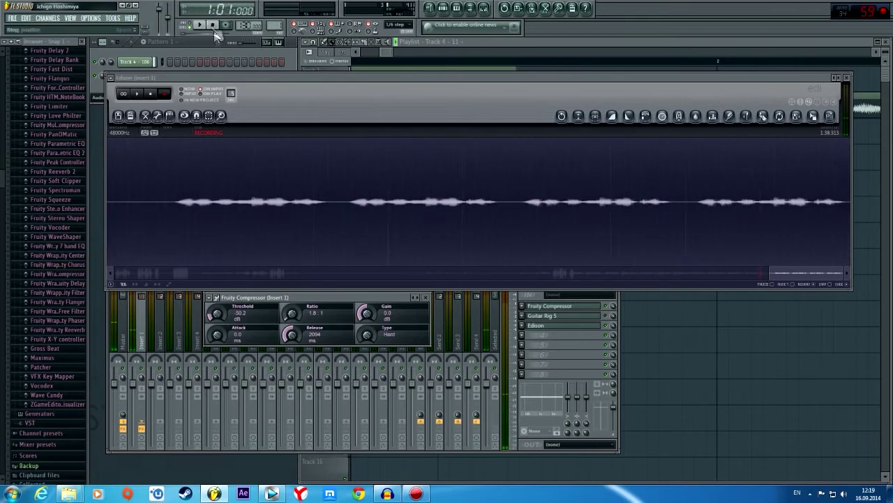
left_click(154, 95)
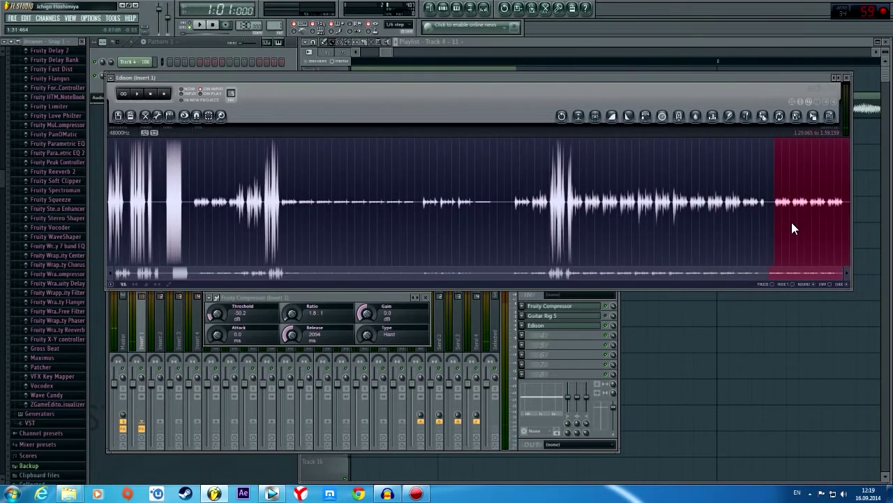
- Zoom the waveform and sweep the release through 2188 ms and 1 ms, settling near 1594 ms
scroll(796, 231, "up", 2)
scroll(768, 244, "up", 2)
scroll(749, 272, "up", 1)
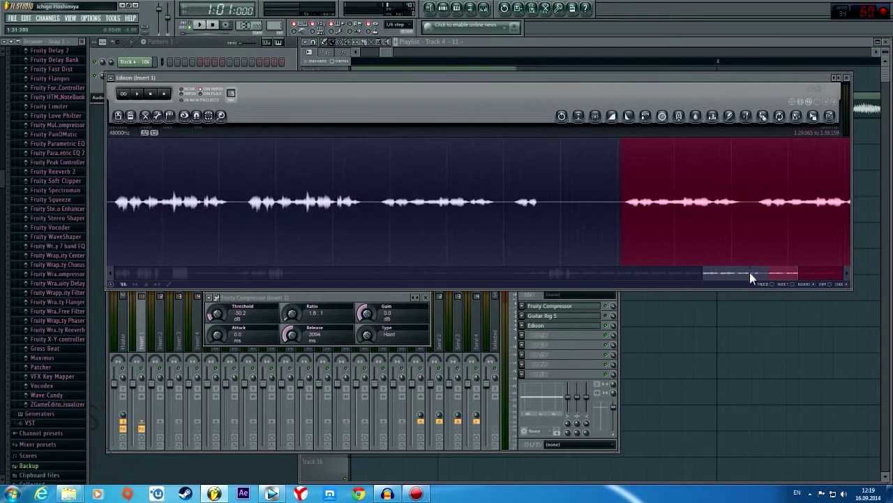
scroll(809, 275, "up", 3)
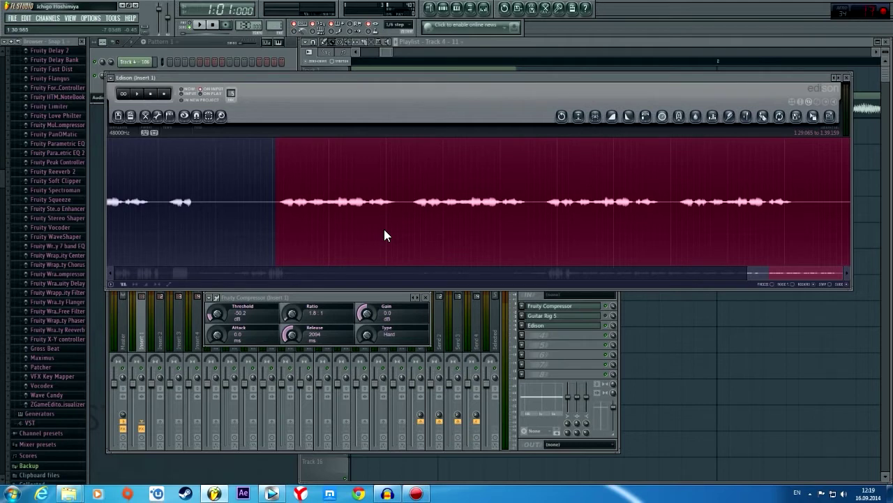
left_click_drag(291, 335, 291, 330)
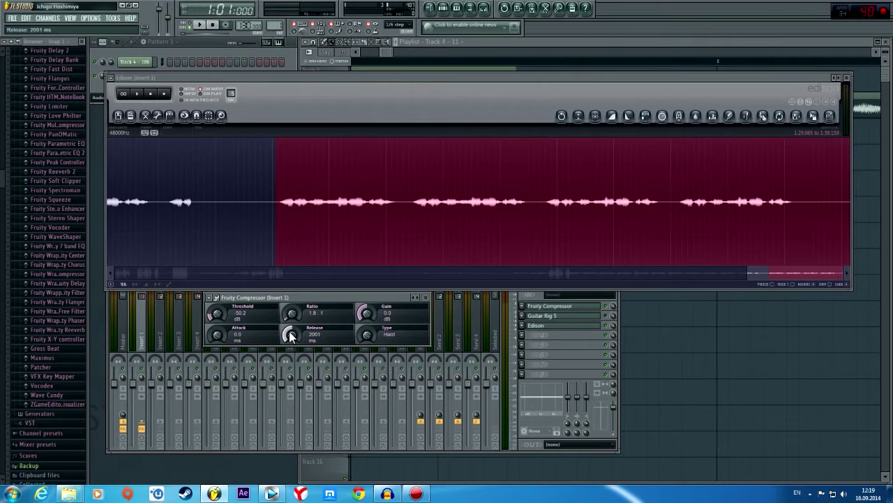
left_click_drag(289, 331, 289, 377)
mouse_move(293, 333)
left_mouse_down()
mouse_move(293, 293)
mouse_move(293, 311)
left_mouse_up()
- Trim the compressor release to 470 ms, then move the Vegas timeline toward 00:01:23
left_click_drag(291, 334, 291, 336)
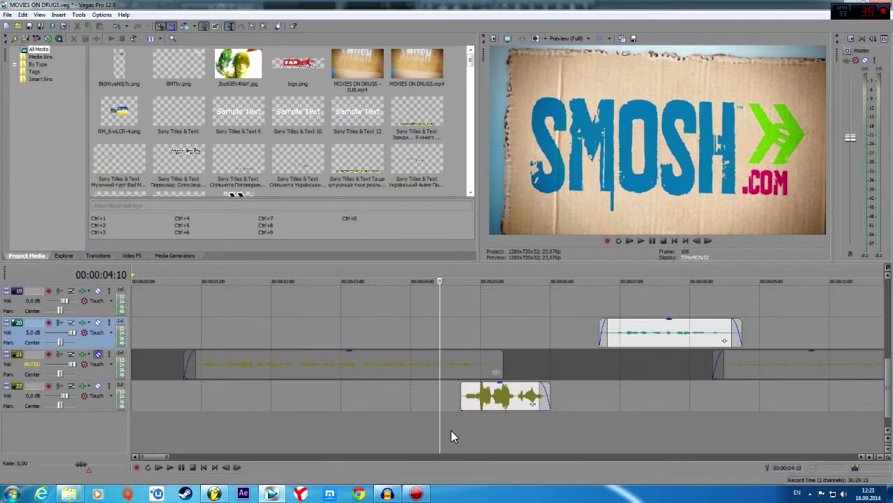
left_click(451, 430)
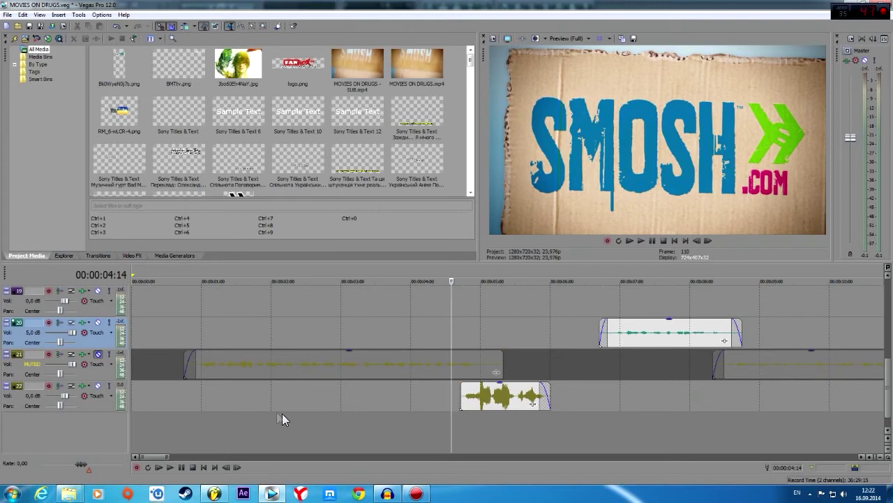
mouse_move(152, 457)
left_mouse_down()
mouse_move(354, 460)
mouse_move(318, 458)
left_mouse_up()
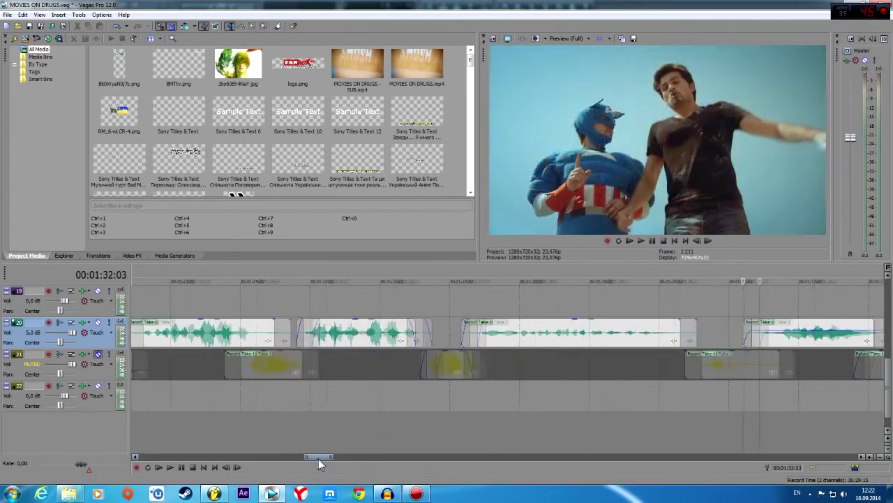
- Drag the five Record Take clips from tracks 20 and 21 onto track 22 and play them
left_click_drag(209, 333, 209, 396)
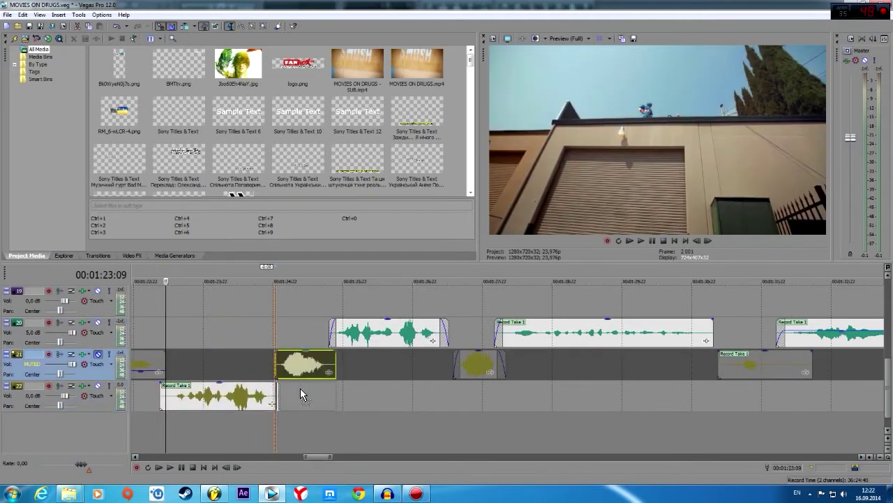
left_click_drag(305, 364, 305, 396)
left_click_drag(389, 334, 389, 397)
left_click_drag(480, 365, 479, 396)
left_click_drag(559, 334, 559, 396)
key("space")
key("space")
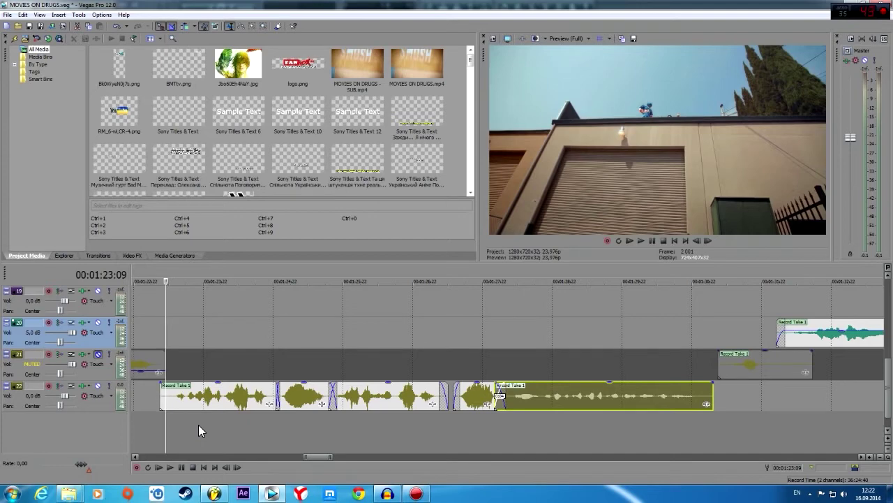
- Play the voice track, park the playhead at 00:01:23:11 and open Track 22's FX chain
key("space")
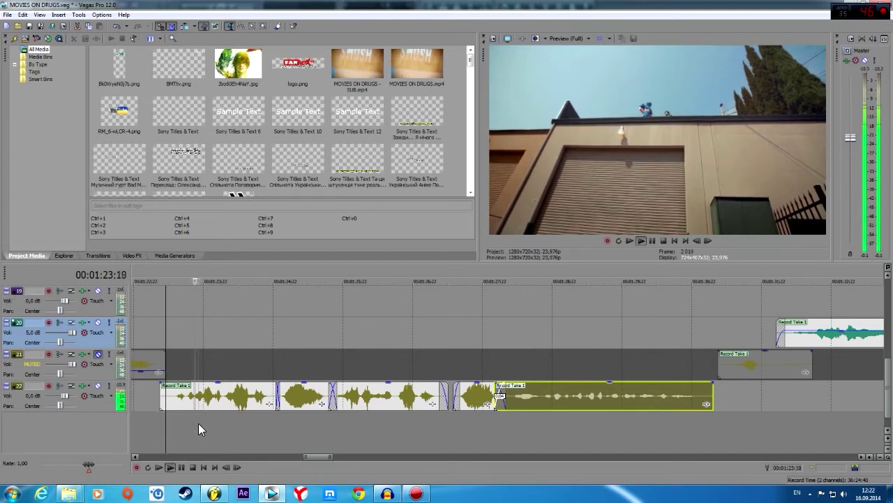
key("space")
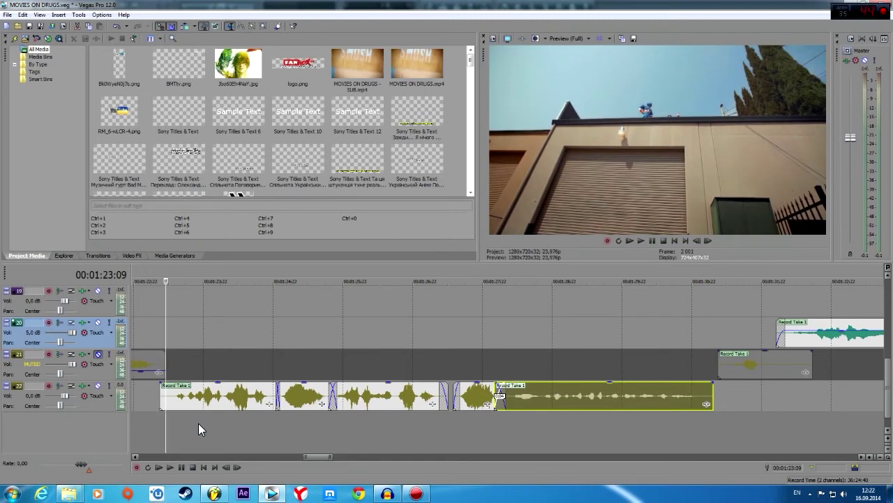
left_click(176, 418)
left_click(269, 425)
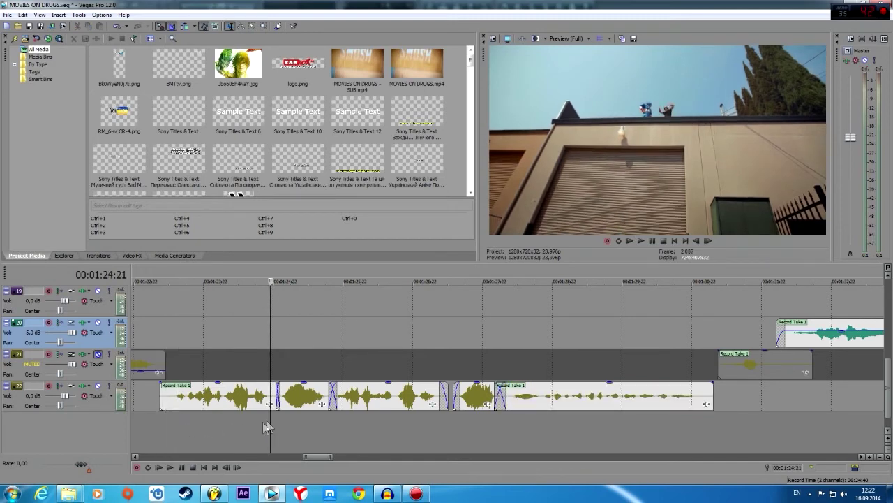
left_click(171, 431)
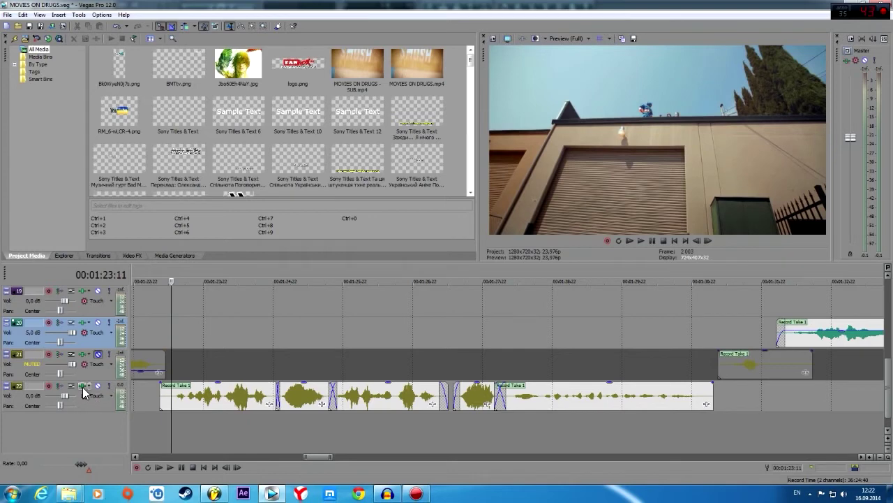
left_click(82, 386)
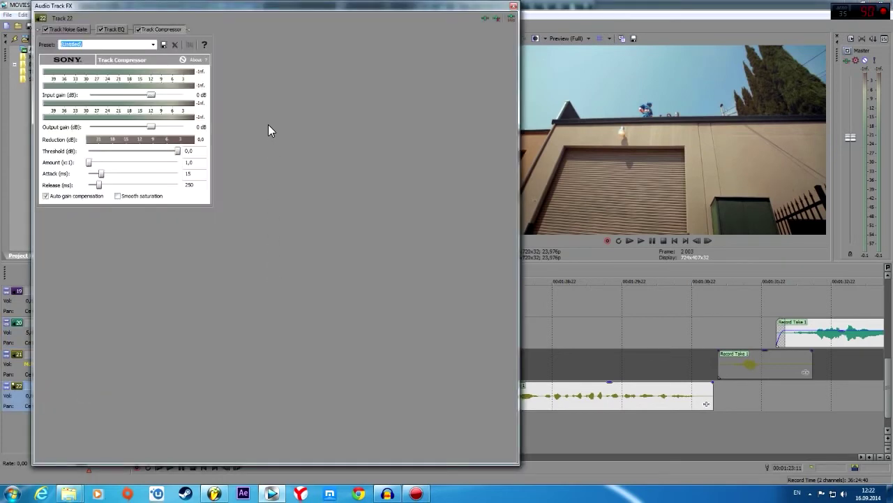
- Close and reopen Track 22's Audio Track FX window, then switch to FL Studio
left_click(514, 6)
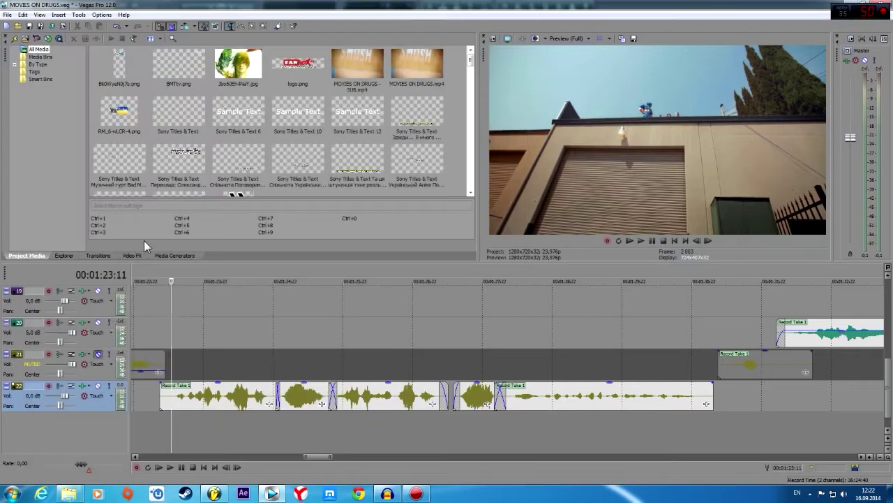
left_click(83, 388)
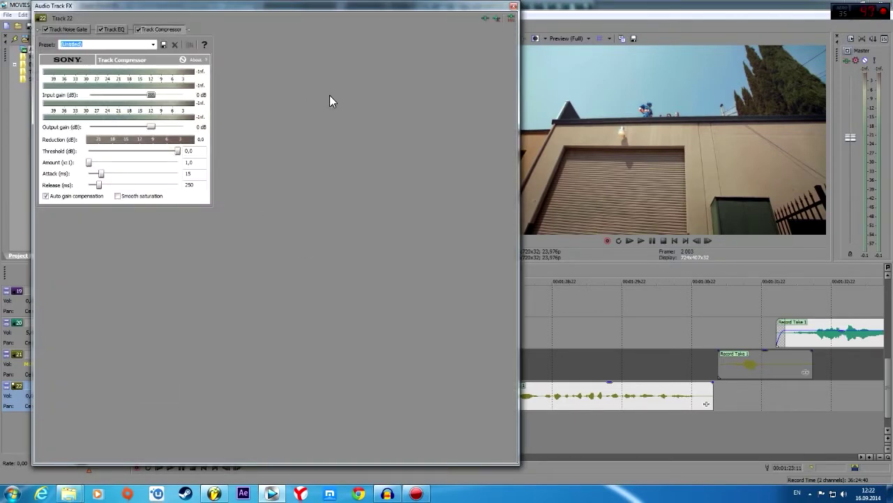
left_click(214, 494)
- Move the Edison and mixer windows to reveal the insert chain, then return to Vegas Pro
left_click_drag(241, 88, 507, 171)
left_click_drag(196, 293, 203, 175)
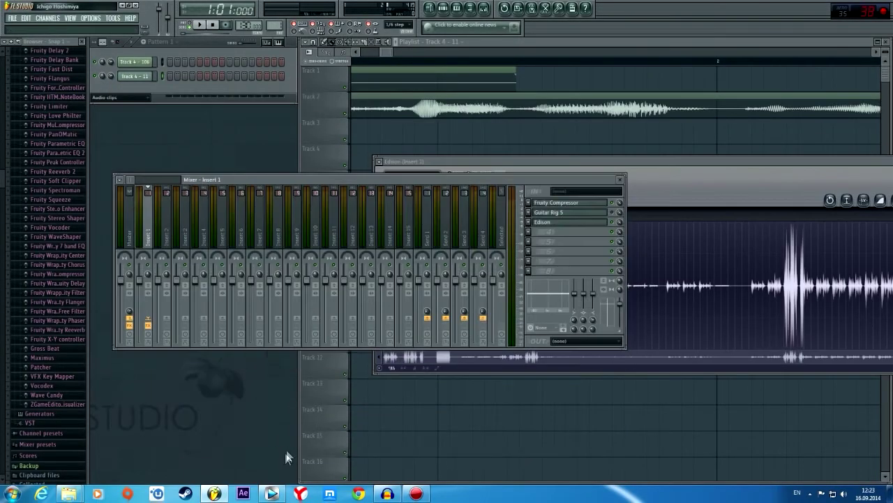
left_click(271, 494)
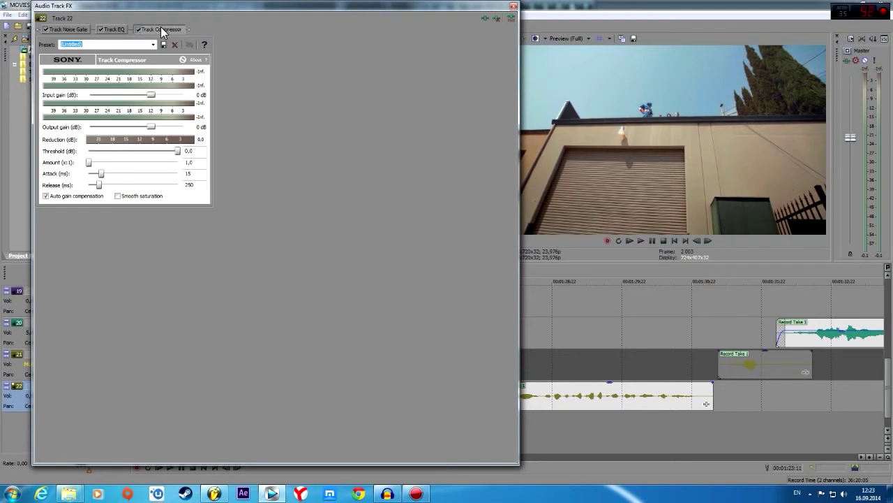
- Compare Track 22's Noise Gate, Compressor and EQ settings, finishing on Track EQ's 100 Hz low shelf
left_click(116, 30)
left_click(72, 28)
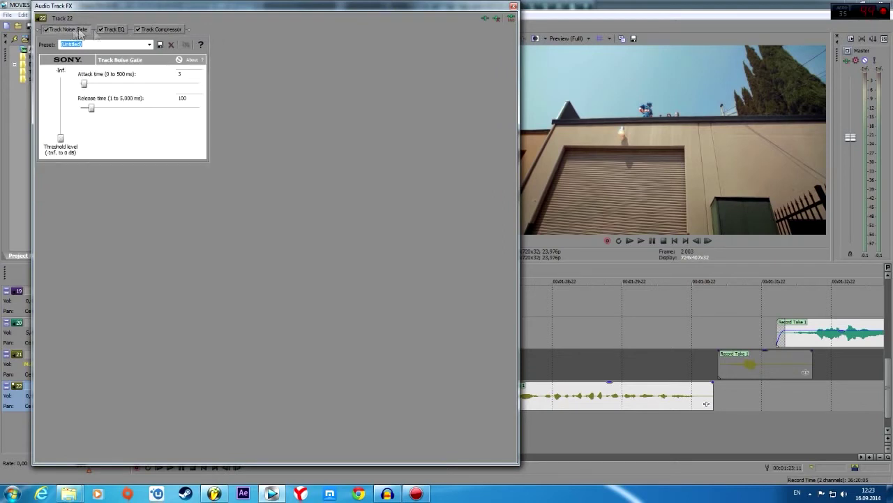
left_click(161, 29)
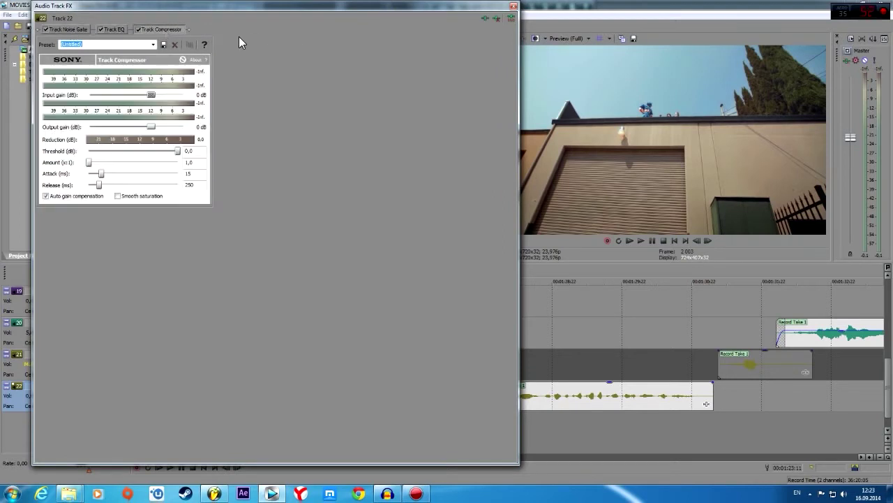
left_click(116, 30)
left_click(77, 29)
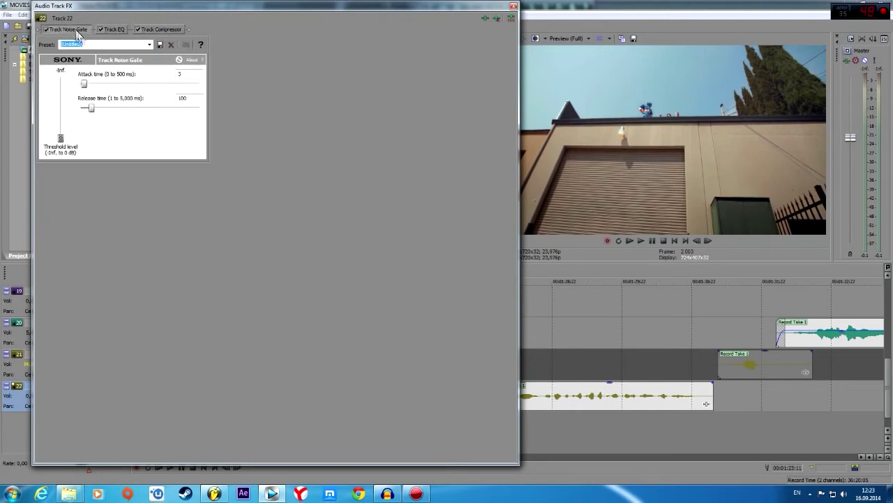
left_click(147, 44)
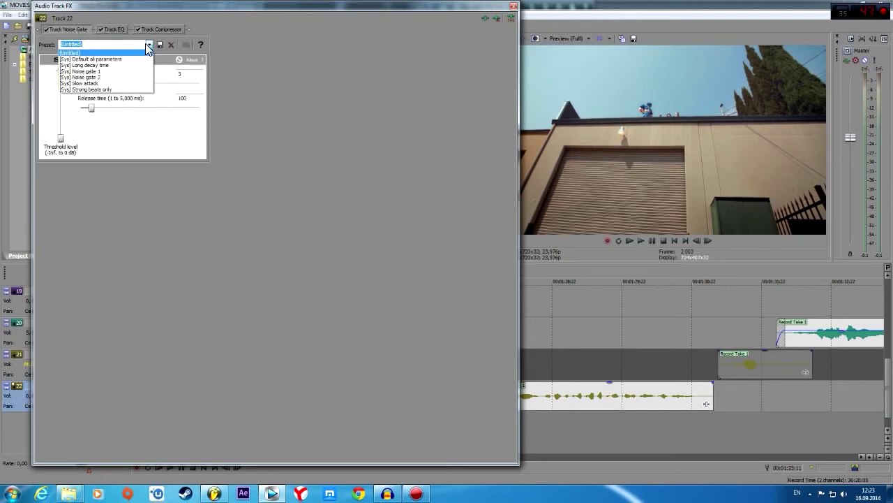
left_click(75, 54)
left_click(112, 30)
left_click(159, 29)
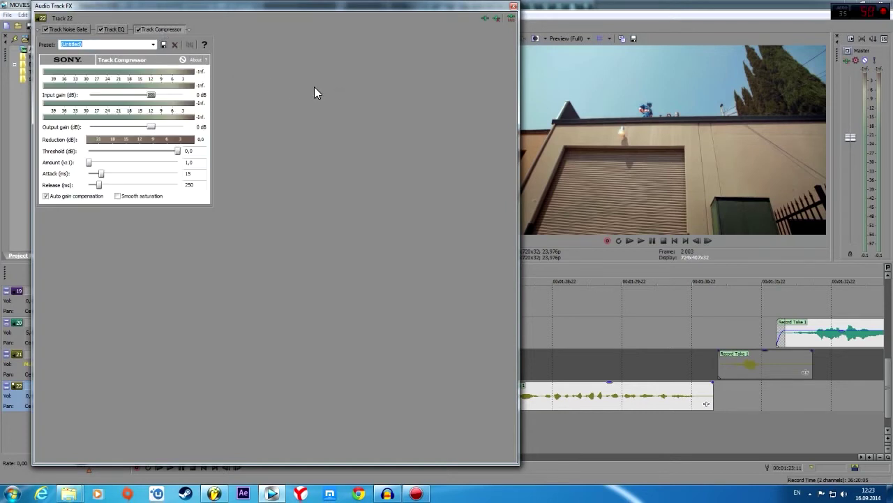
left_click(113, 29)
left_click(155, 29)
left_click(112, 29)
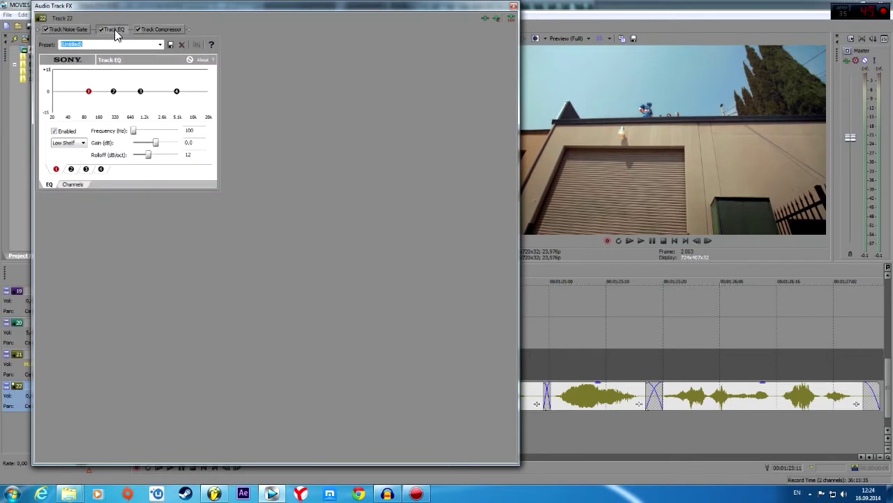
- Drag Track 22's EQ band 1 into a low shelf at 60 Hz with −Inf gain
left_click_drag(89, 92, 79, 120)
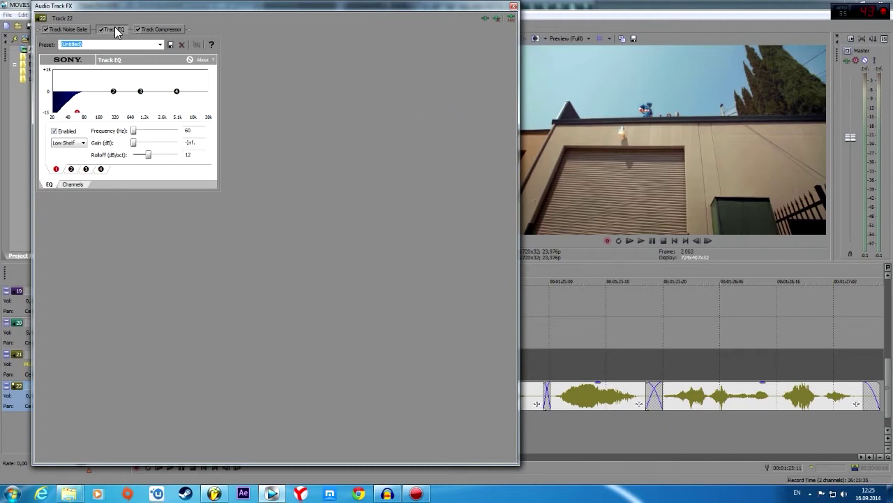
left_click_drag(79, 115, 78, 122)
- Bring up Track 22's Track Compressor and set its attack to 0 ms
left_click(167, 30)
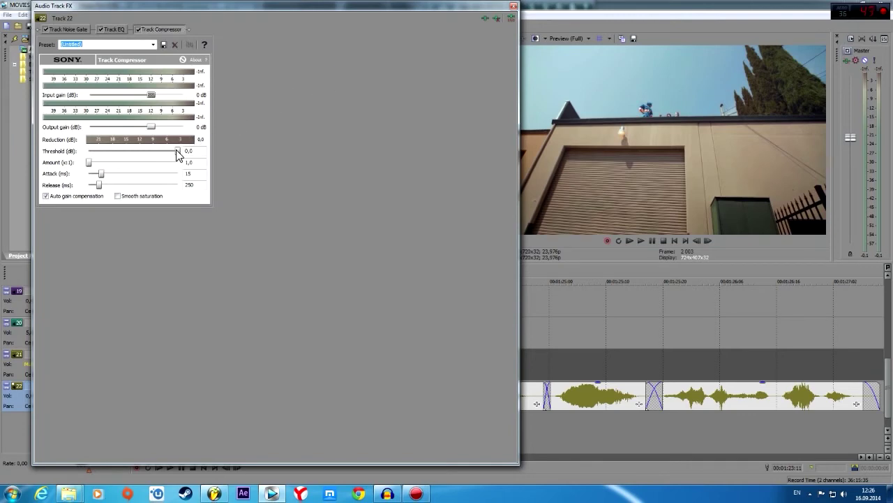
mouse_move(224, 5)
left_mouse_down()
mouse_move(568, 184)
mouse_move(246, 102)
mouse_move(207, 8)
left_mouse_up()
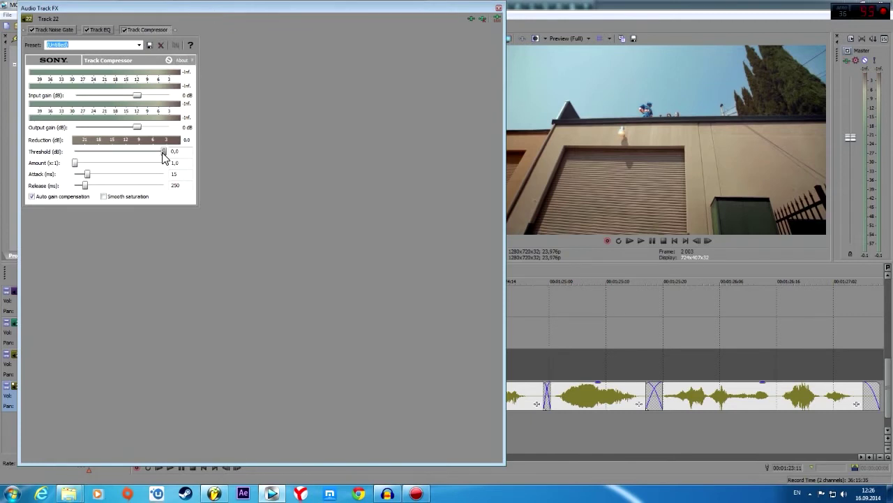
scroll(163, 157, "down", 3)
scroll(163, 157, "down", 3)
scroll(163, 157, "down", 3)
scroll(163, 157, "down", 3)
scroll(163, 157, "down", 2)
left_click_drag(88, 173, 33, 171)
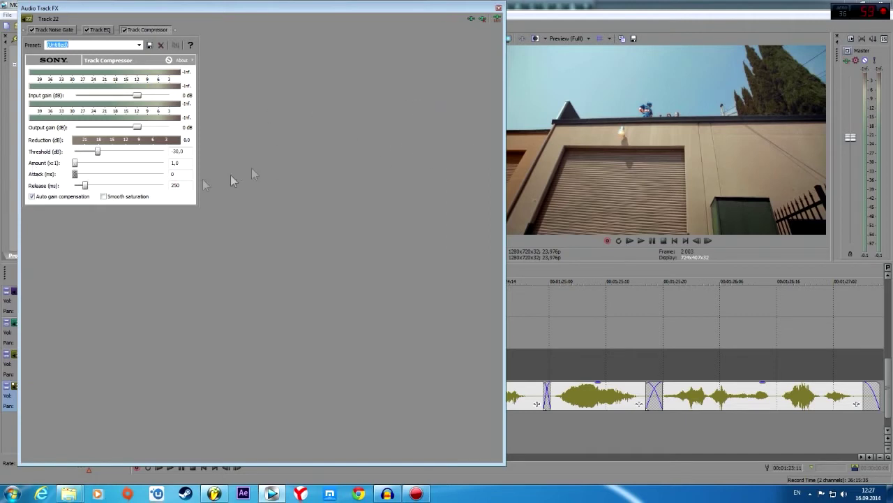
- Set the compressor release to 5000 ms, raise the amount to 1.7, and close the effects window
left_click(176, 186)
type("5000")
key("Return")
left_click(181, 174)
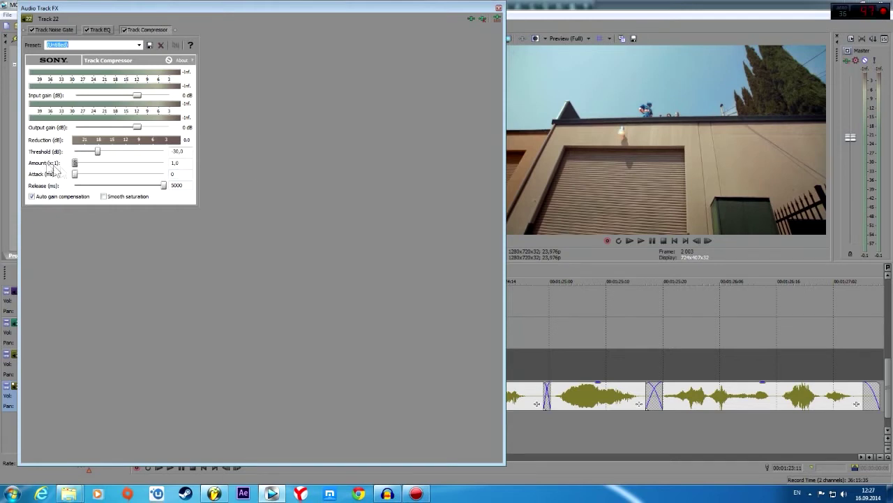
left_click_drag(75, 168, 86, 170)
left_click(498, 10)
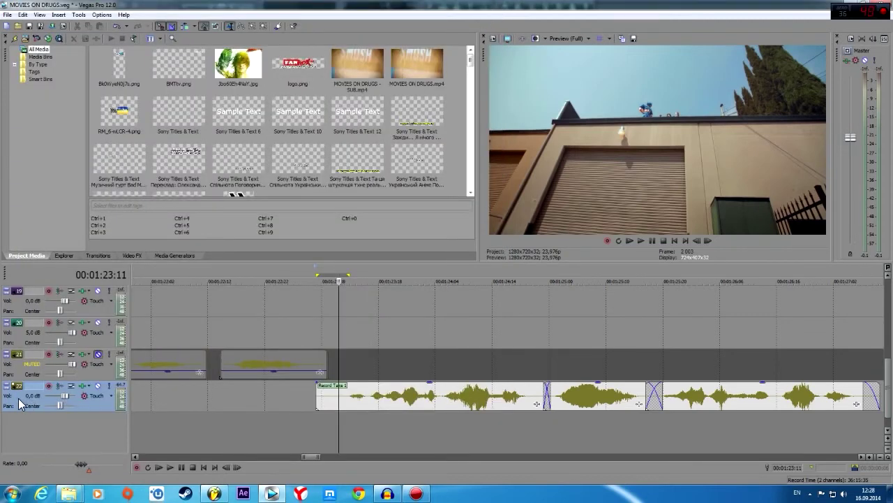
- Reset Track 22's volume to 0,0 dB and play the voice from 00:01:23:09
double_click(63, 395)
left_click(328, 419)
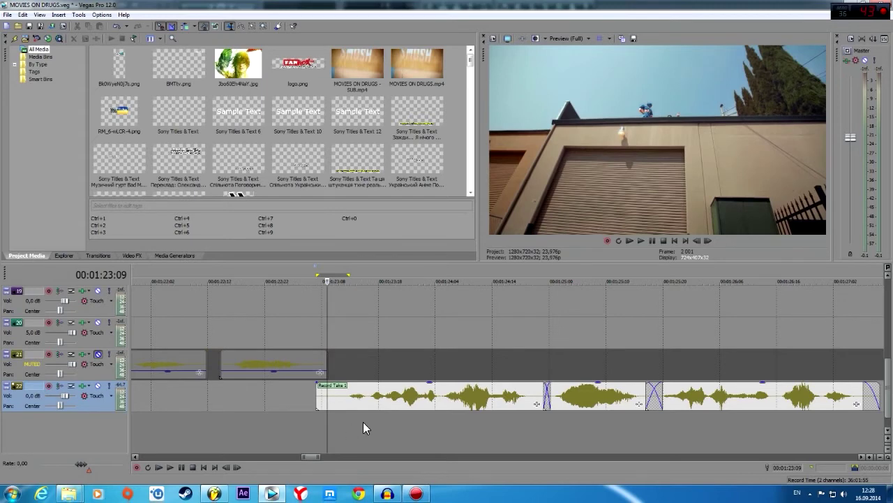
key("space")
key("space")
- Re-enable Track 22's compressor during playback and move its effects window out of the way
left_click(82, 386)
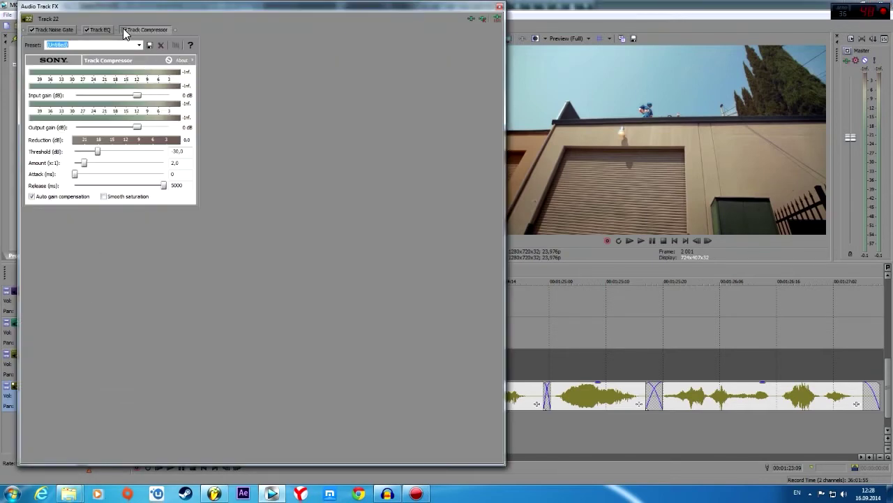
left_click(640, 240)
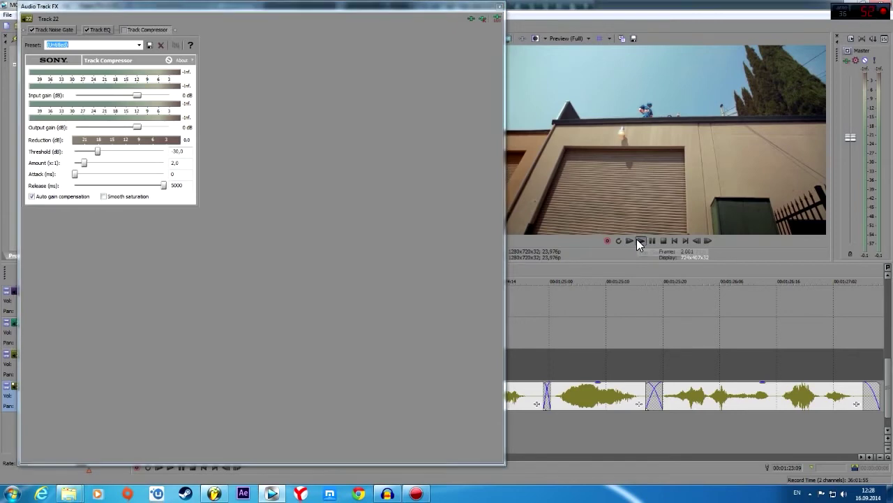
left_click(125, 29)
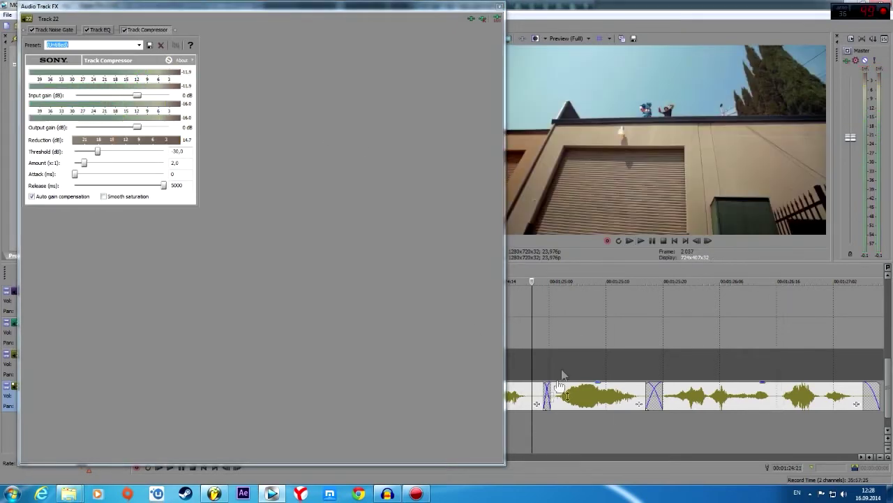
left_click_drag(343, 7, 342, 458)
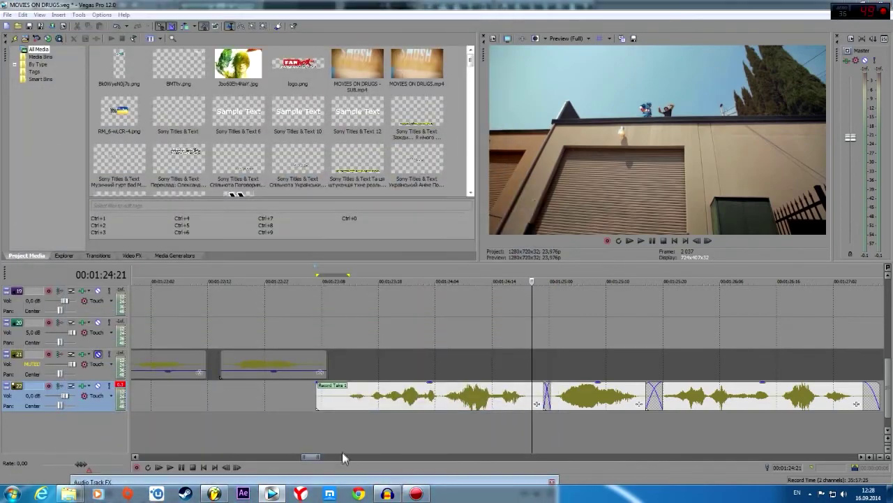
- Stop playback at 00:01:30:16, check the compressor threshold, and close Track 22's effects window
left_click_drag(362, 481, 329, 82)
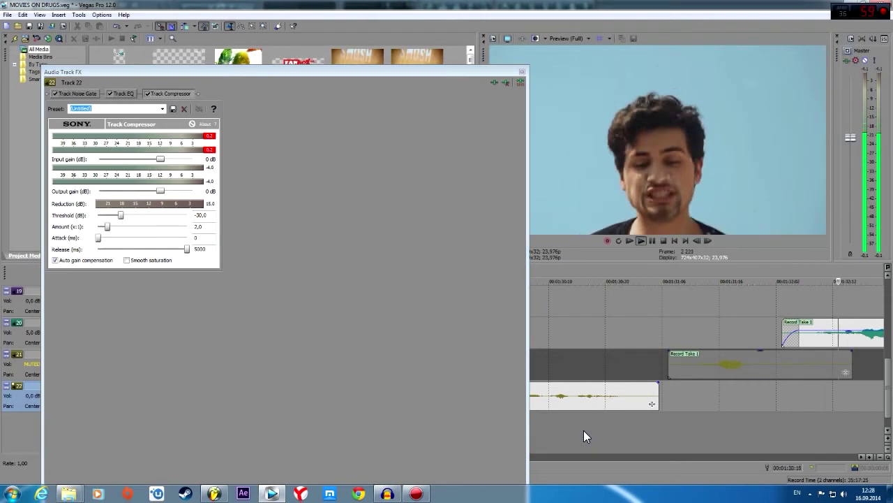
left_click(584, 430)
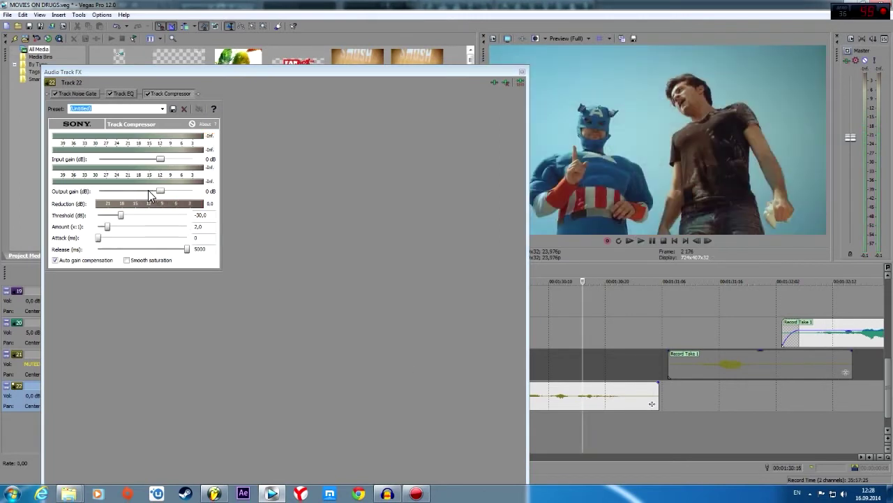
left_click(201, 216)
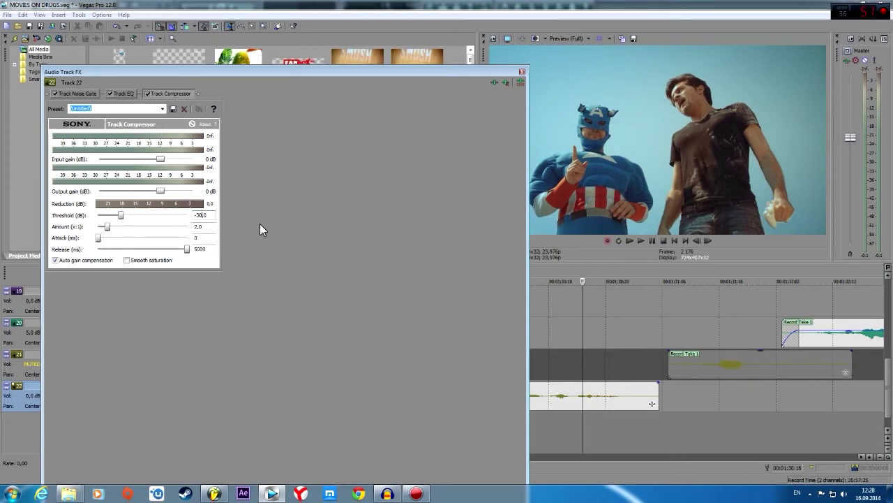
left_click(522, 72)
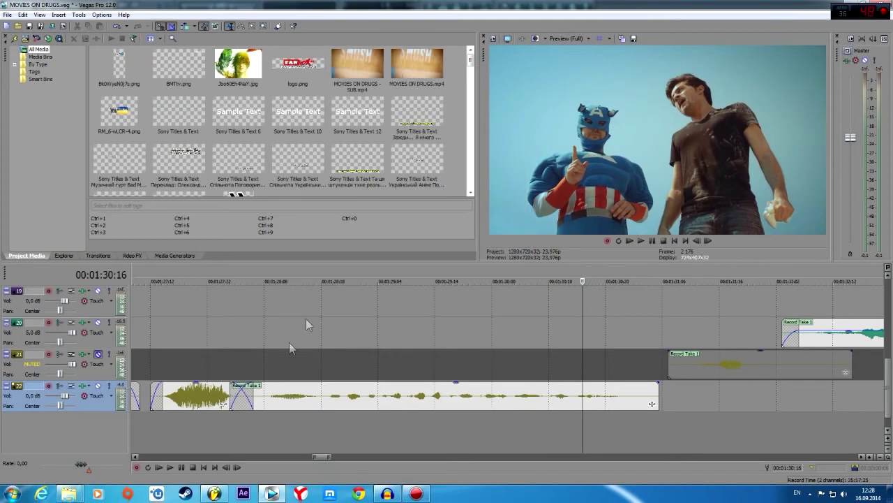
- Preview the voice from 00:01:23:10, then select the region through 00:01:27:10
left_click_drag(321, 458, 313, 458)
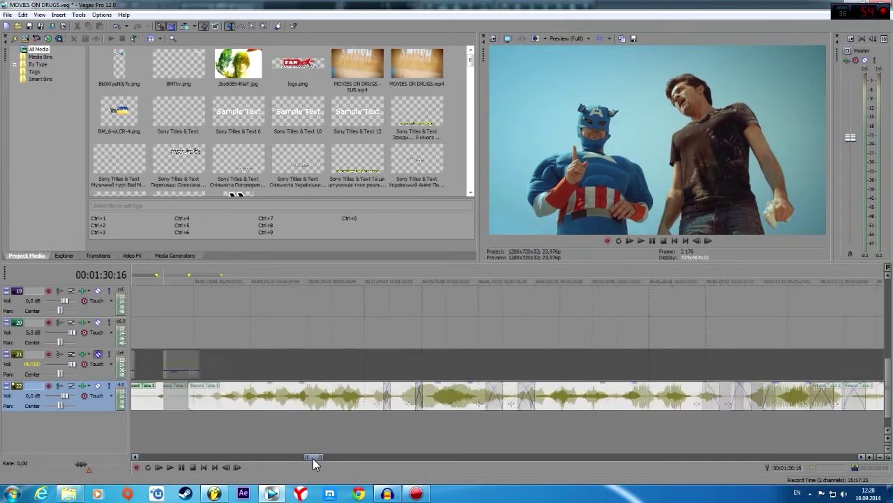
left_click(238, 425)
key("space")
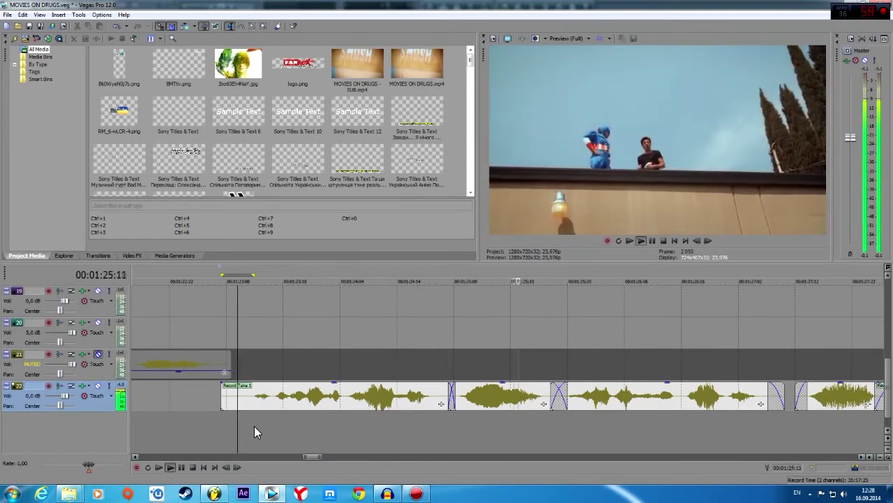
key("space")
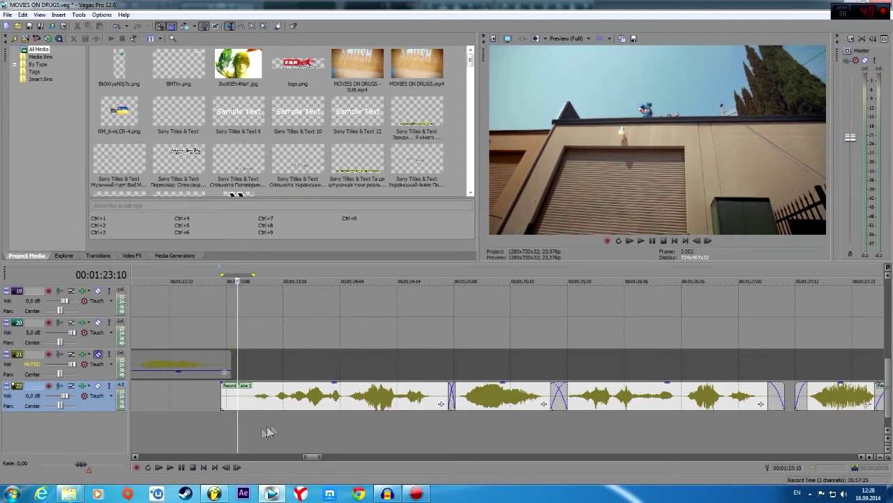
left_click_drag(249, 430, 783, 435)
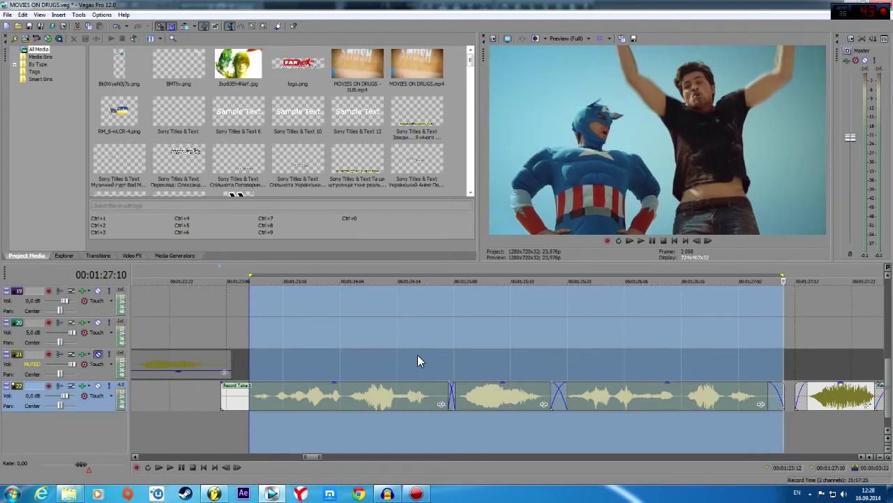
- Render the loop region to D:\MOVIES ON DRUGS.wav as 48 kHz, 16-bit mono PCM
left_click(7, 15)
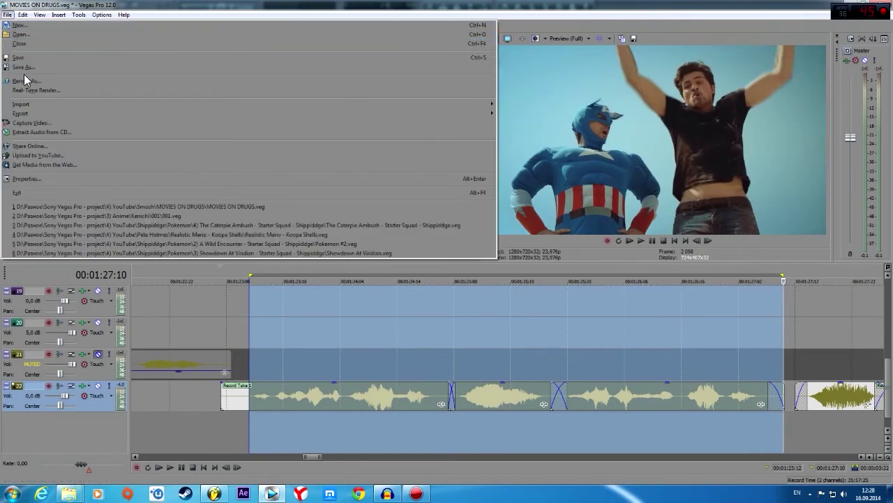
left_click(26, 81)
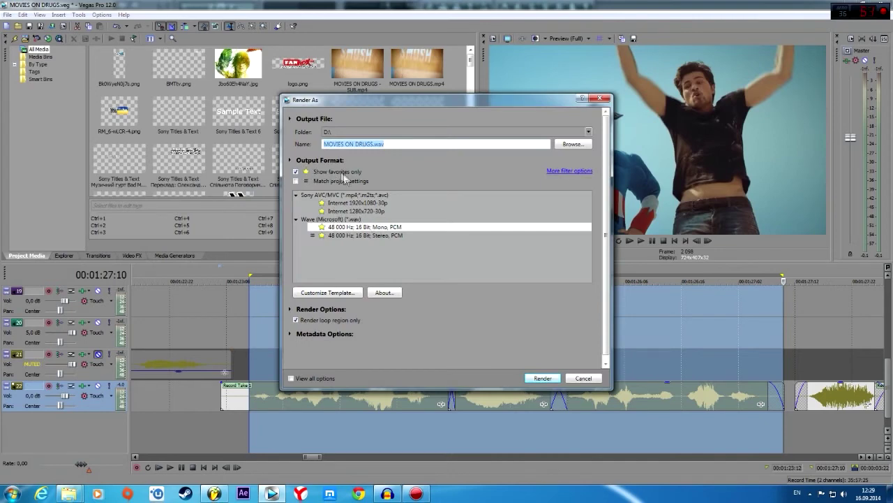
left_click(542, 378)
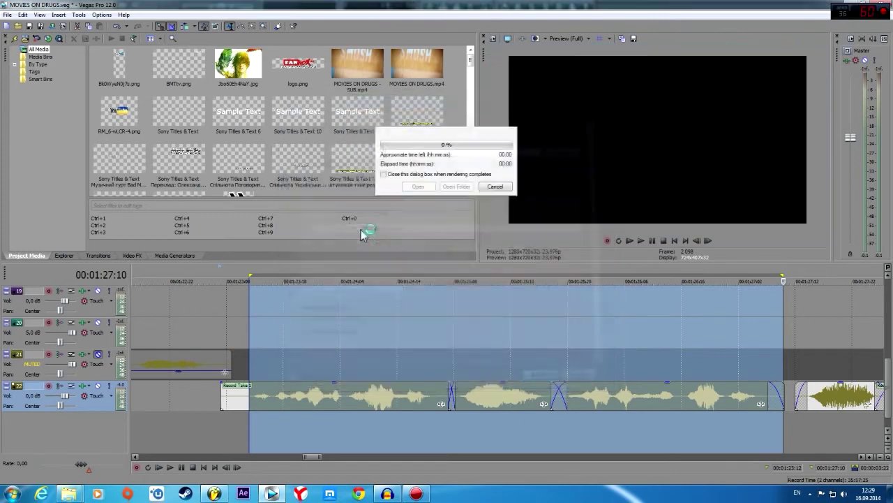
left_click(494, 187)
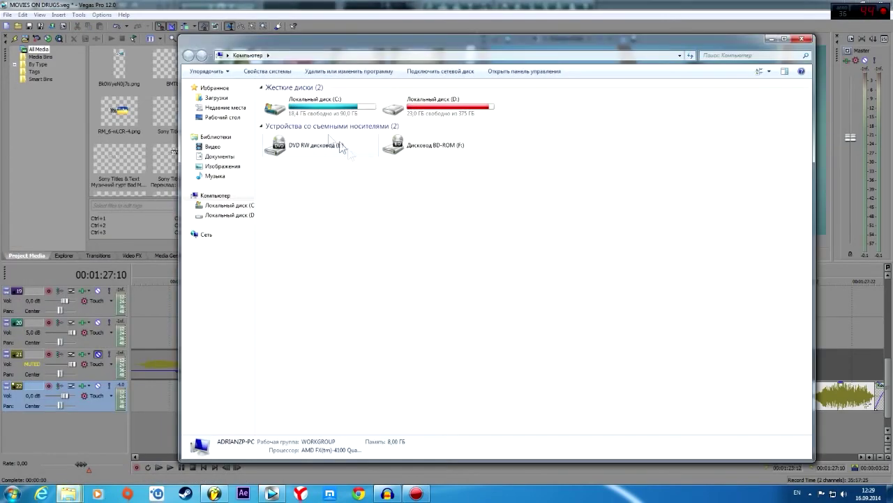
- Open drive D: in Explorer and drag MOVIES ON DRUGS.wav into the Vegas timeline
left_click(230, 117)
left_click(418, 252)
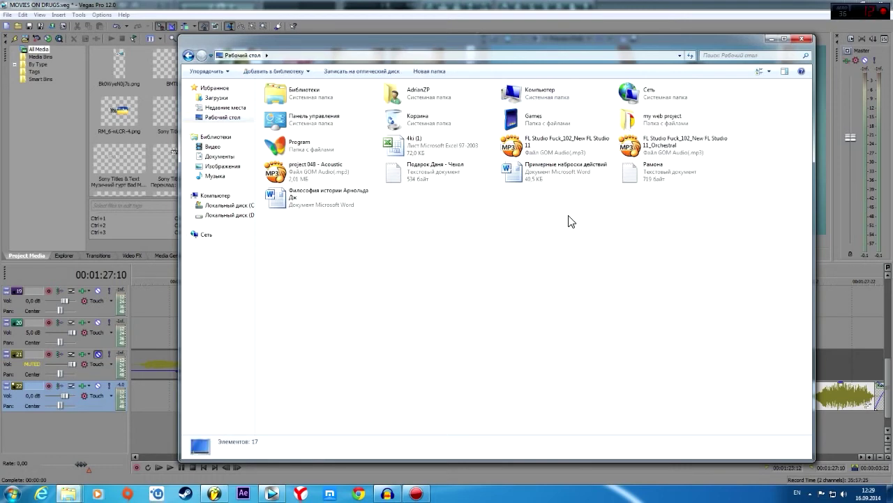
double_click(527, 104)
double_click(404, 104)
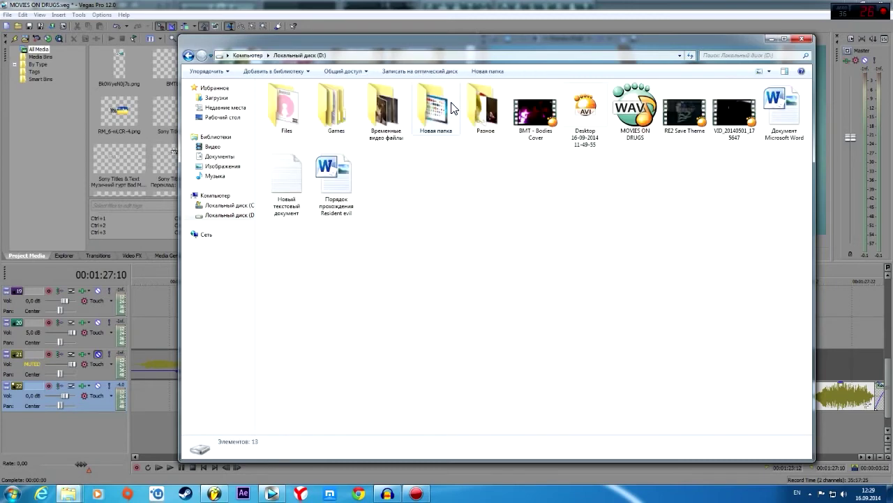
left_click(585, 119)
mouse_move(632, 112)
left_mouse_down()
mouse_move(681, 223)
mouse_move(843, 437)
left_mouse_up()
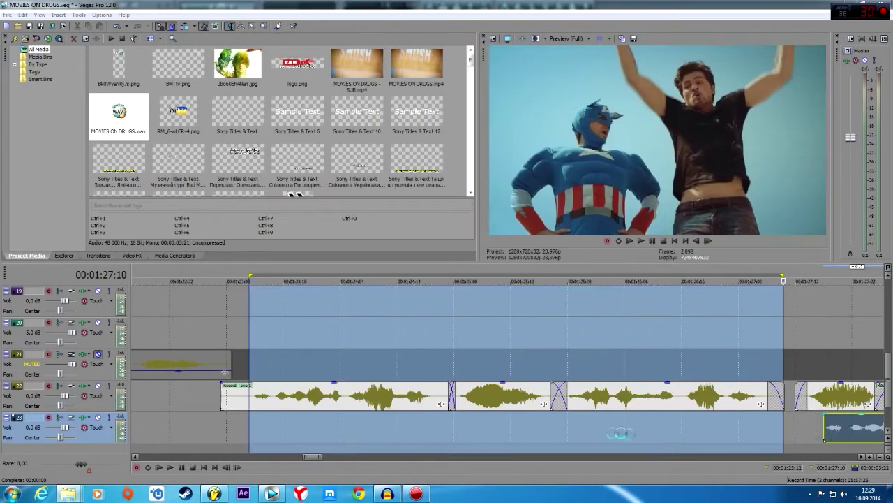
- Place MOVIES ON DRUGS.wav on new track 23 and align it with the selection start under the voice
left_click_drag(617, 429, 337, 426)
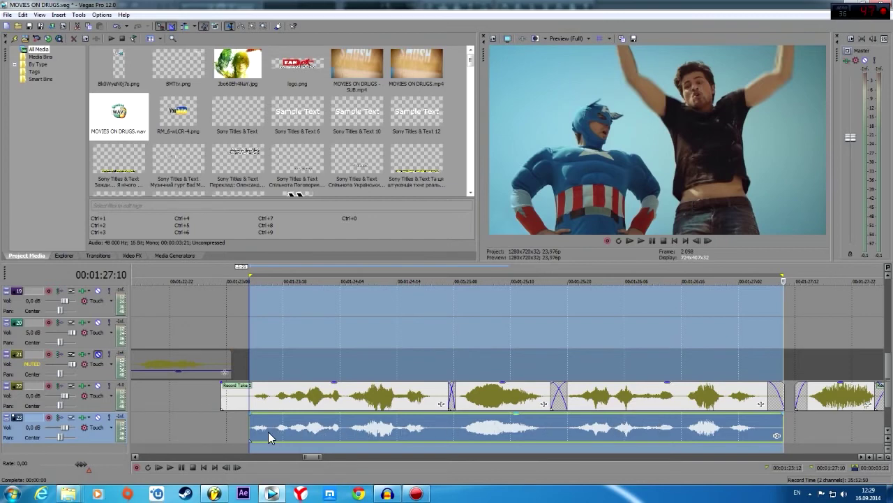
left_click_drag(321, 457, 316, 458)
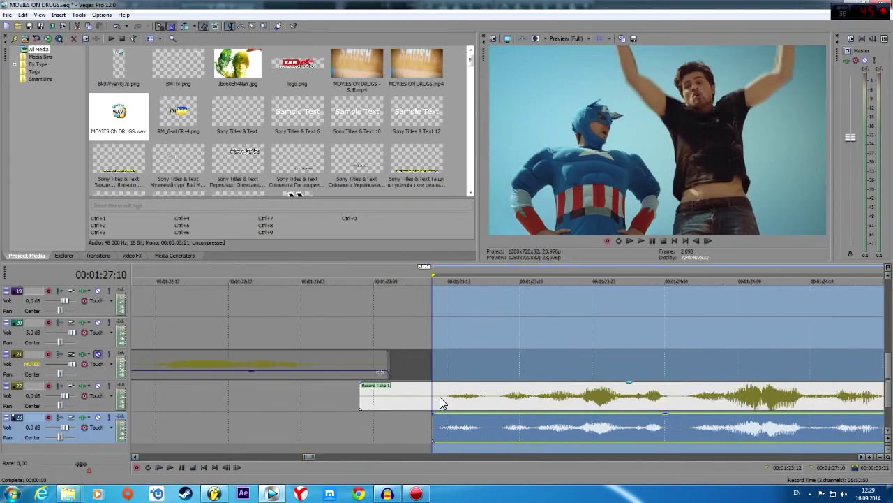
left_click_drag(442, 434, 456, 437)
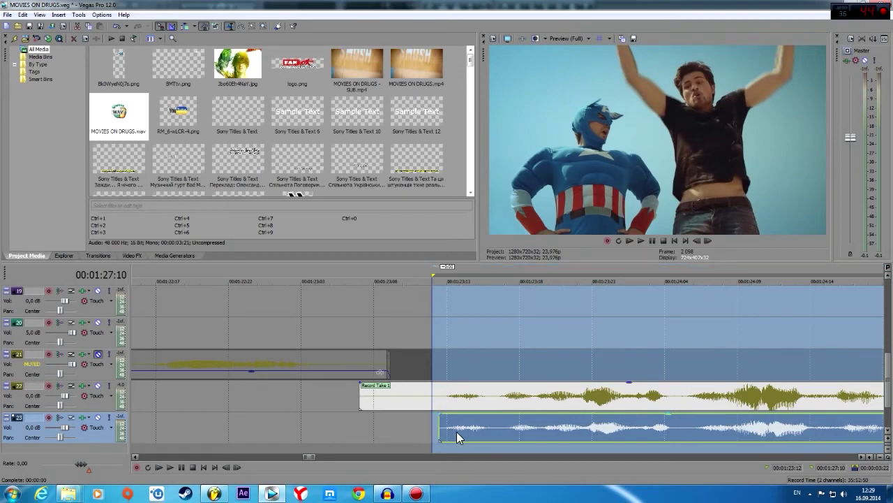
left_click_drag(457, 431, 451, 431)
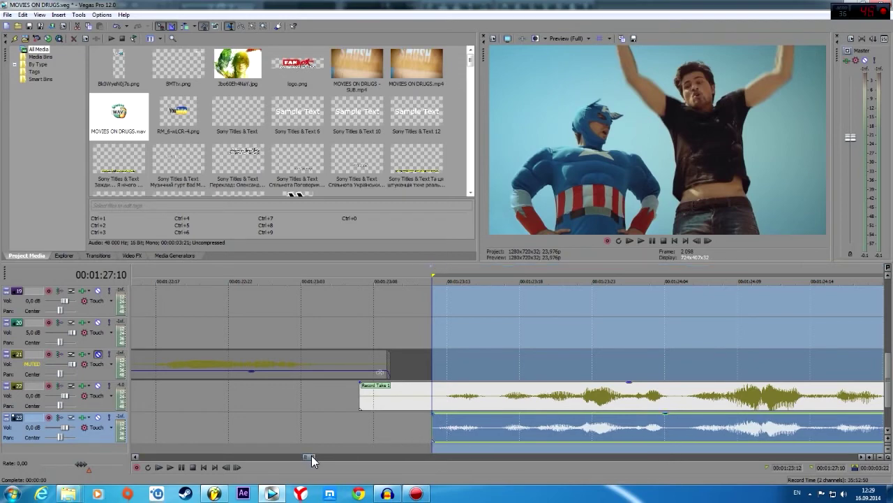
left_click_drag(312, 456, 318, 456)
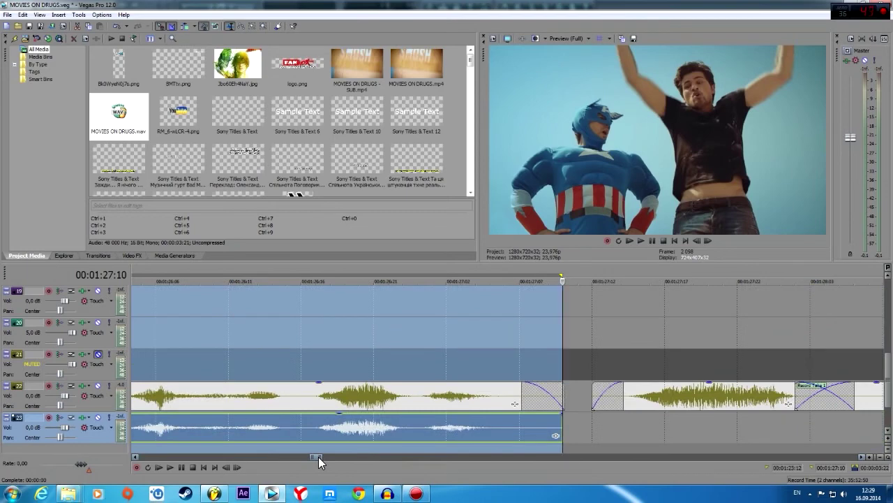
left_click_drag(318, 456, 317, 456)
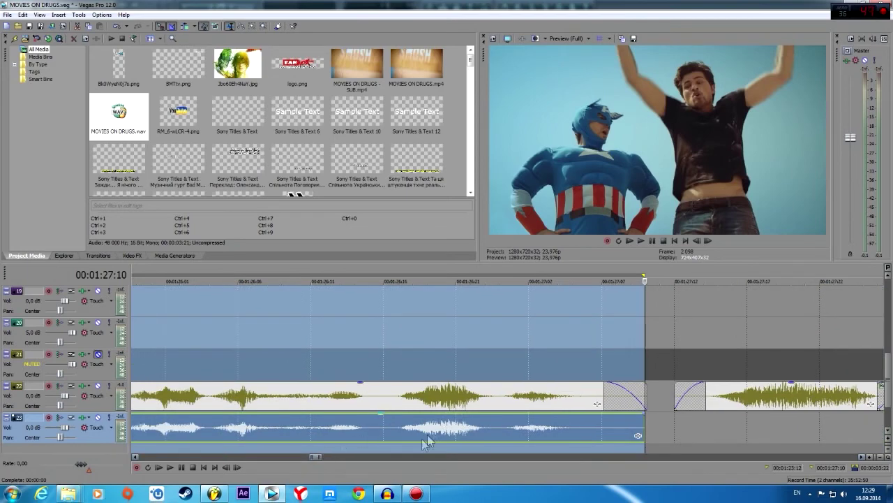
left_click_drag(314, 457, 313, 456)
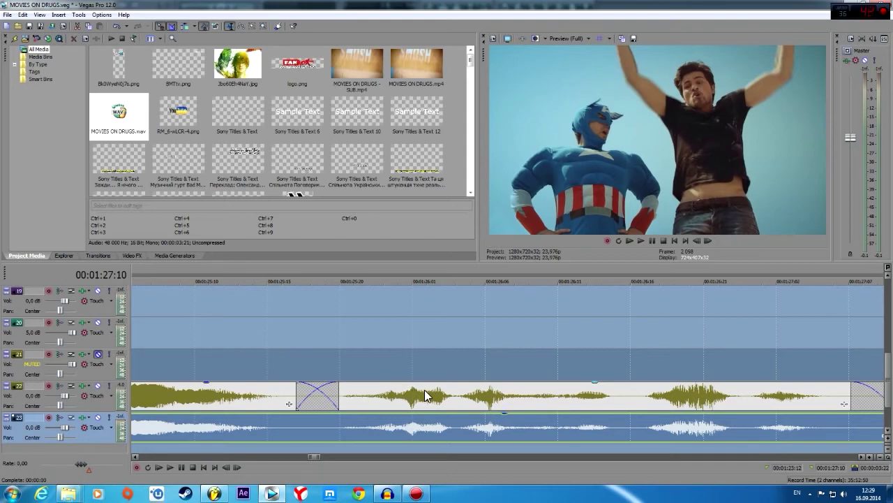
left_click_drag(316, 457, 310, 456)
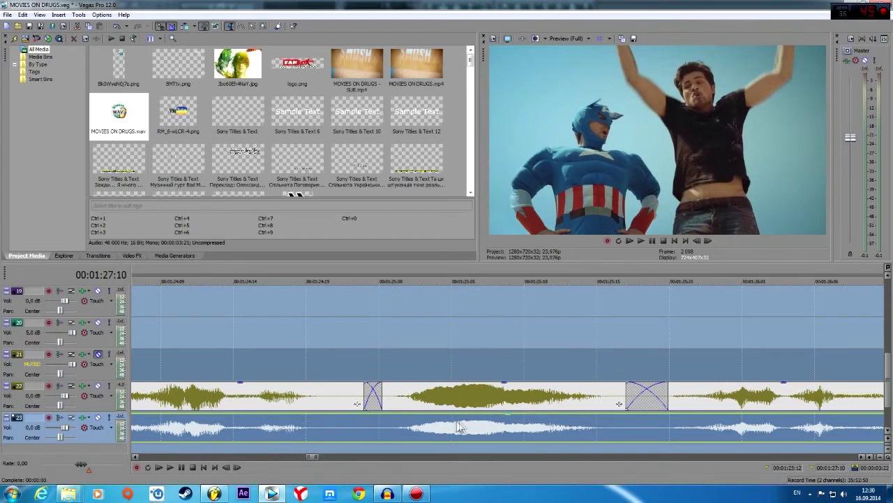
left_click_drag(314, 456, 313, 456)
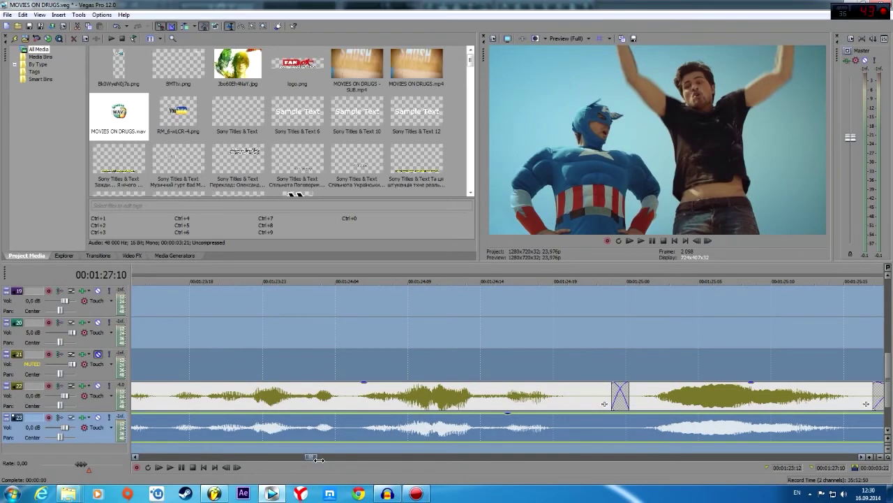
scroll(312, 457, "down", 3)
left_click_drag(314, 456, 313, 456)
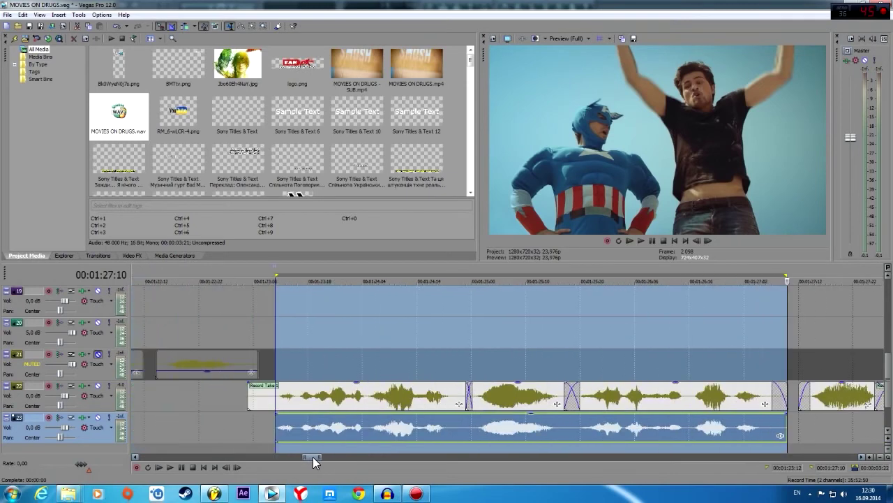
- Clear the selection and delete the rendered test clip from track 23
left_click(351, 427)
left_click(428, 427)
key("Delete")
left_click(274, 420)
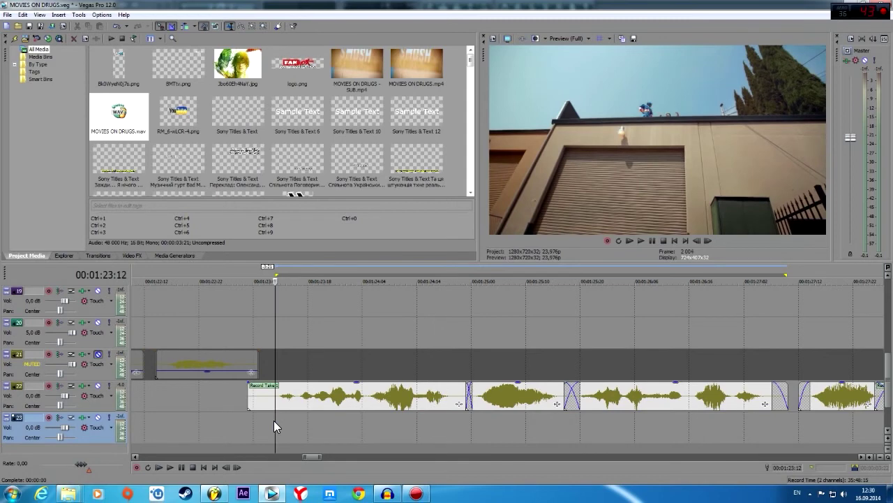
- Lower Track 22's compressor threshold to −40 dB and audition the voice from 00:01:23:10
left_click(81, 387)
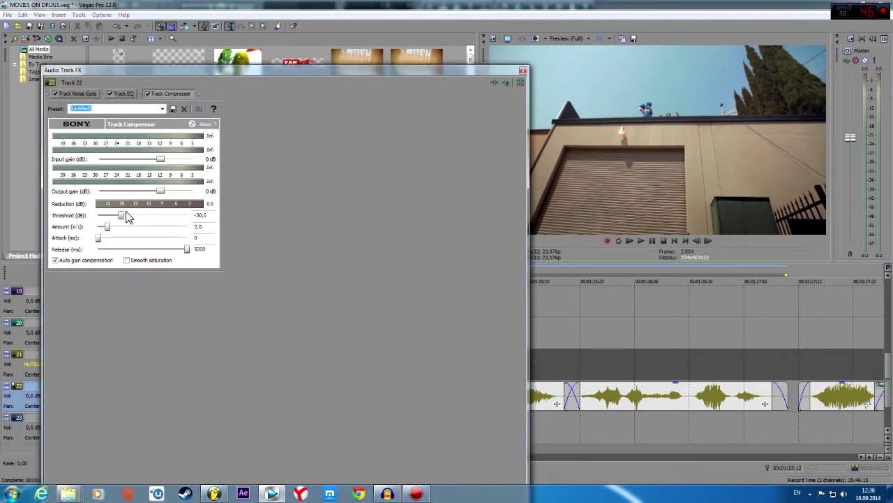
left_click_drag(120, 217, 109, 217)
left_click(523, 70)
left_click(266, 421)
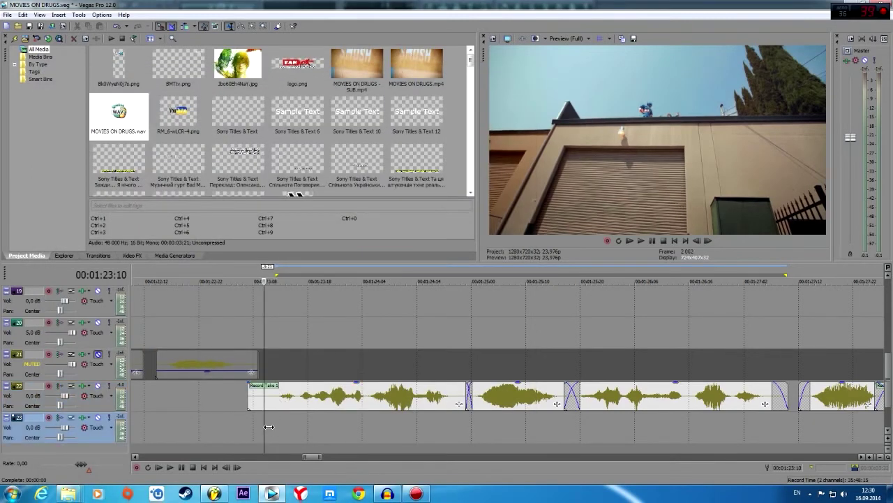
key("space")
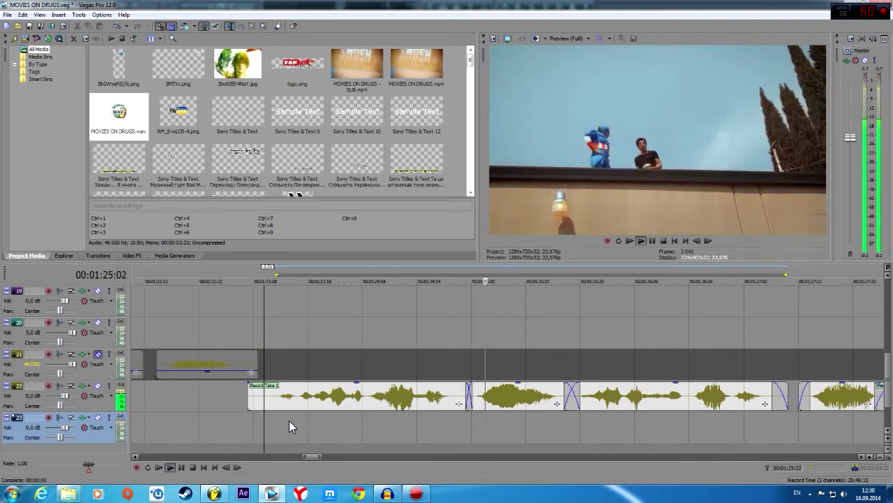
key("space")
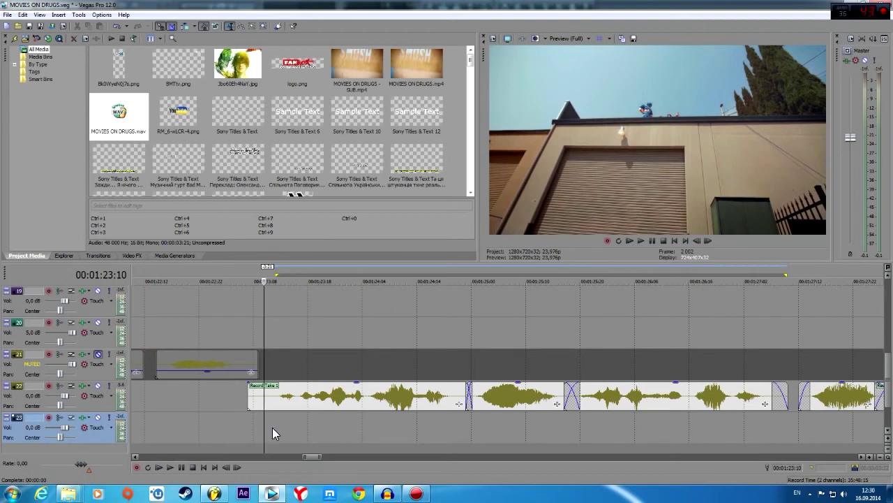
left_click(70, 385)
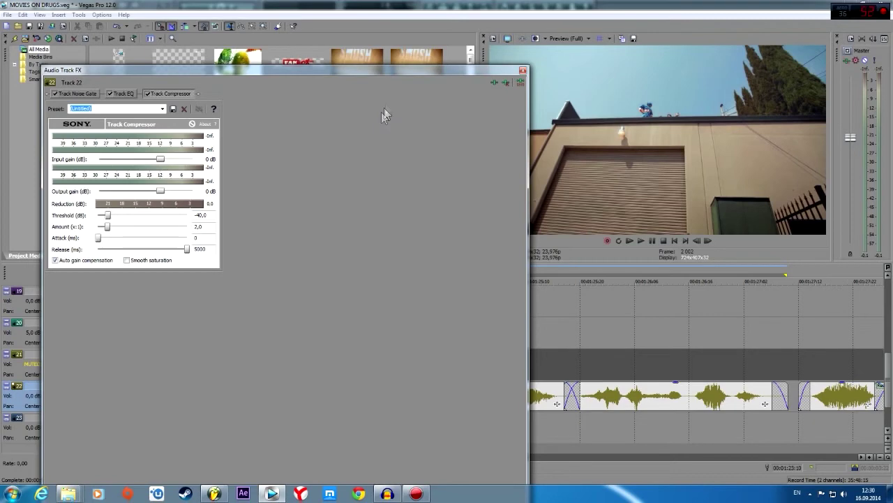
- Add the Guitar Rig 5 VST plug-in after the compressor in Track 22's chain
left_click(494, 81)
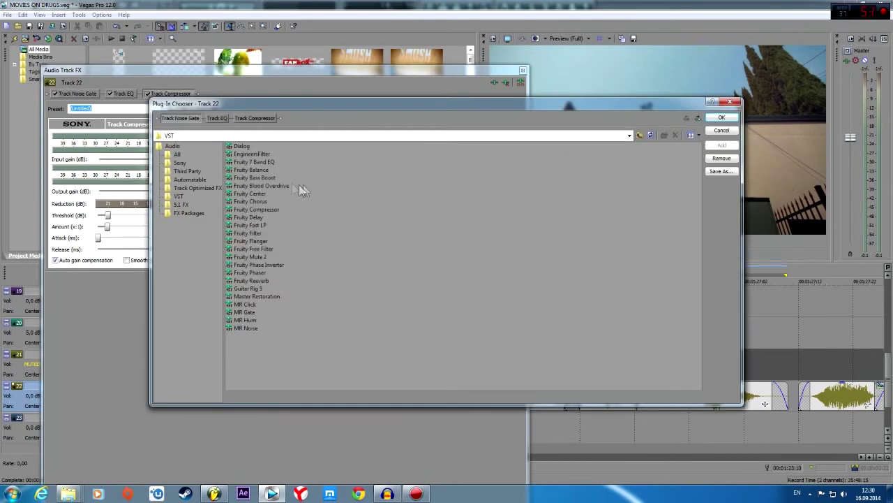
left_click(177, 196)
double_click(252, 288)
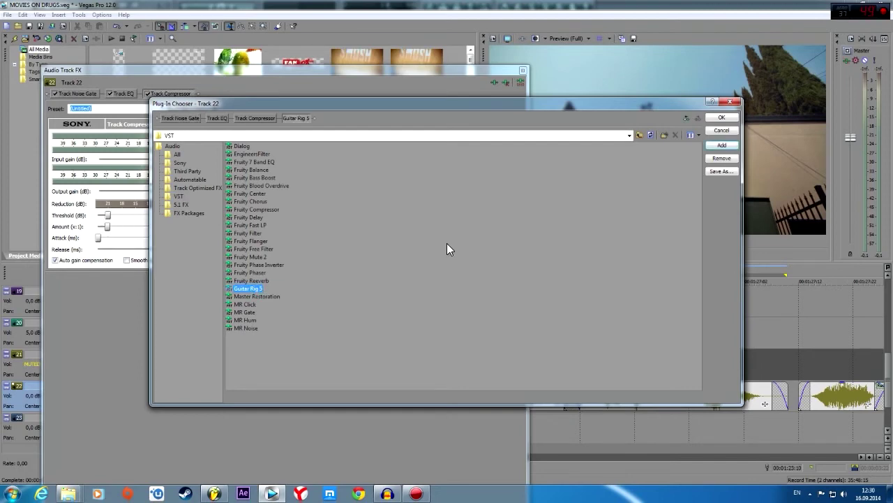
left_click(722, 117)
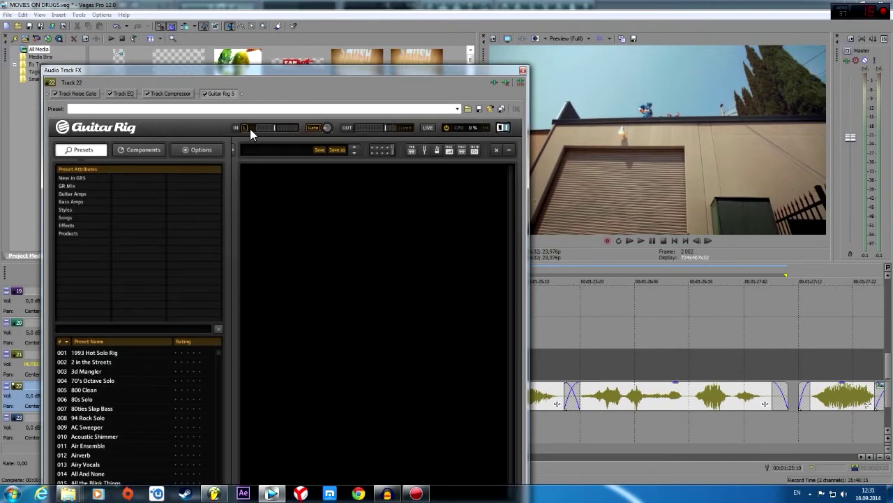
- Set Guitar Rig's input to L R and load the 002 DI-Bass preset from Bass Amps
left_click(249, 128)
left_click(74, 201)
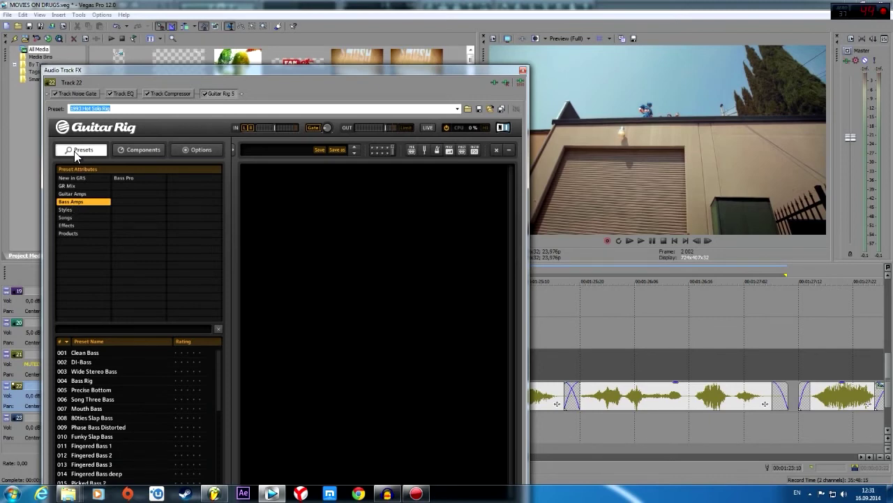
left_click(83, 362)
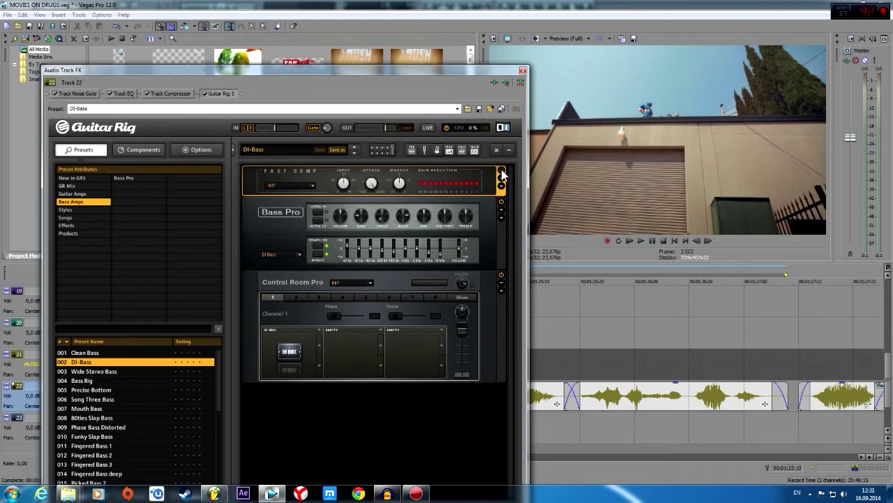
- Inspect the preset's Bass Pro and Control Room Pro modules in the rack
left_click(488, 237)
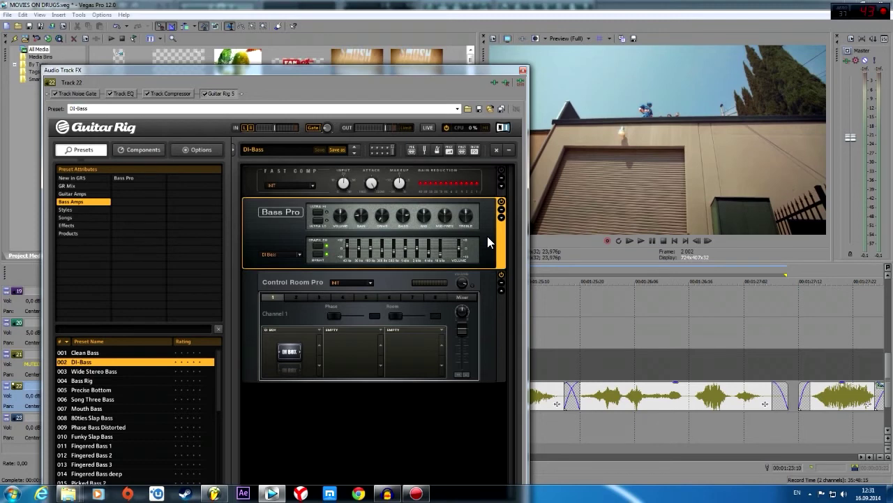
left_click(489, 312)
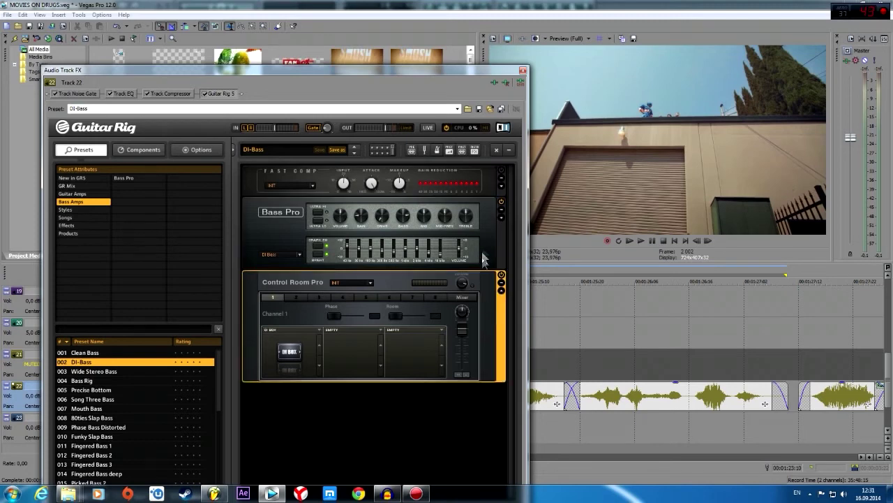
left_click(483, 242)
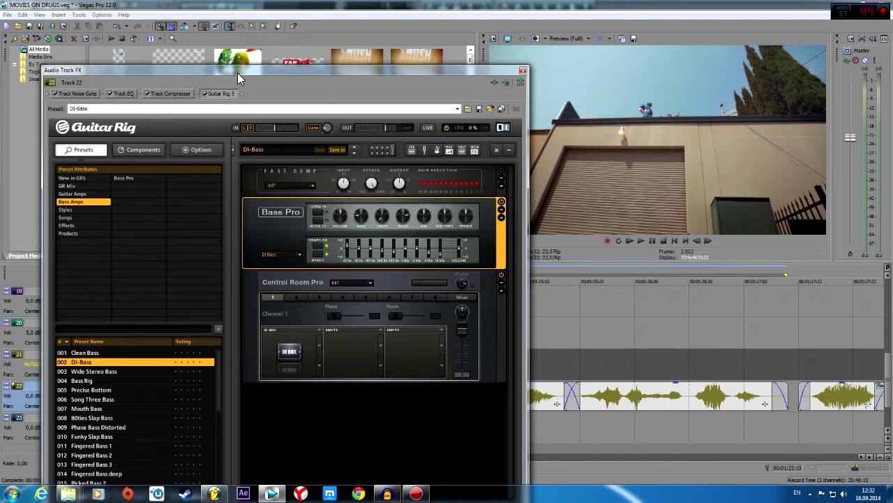
left_click_drag(233, 72, 234, 74)
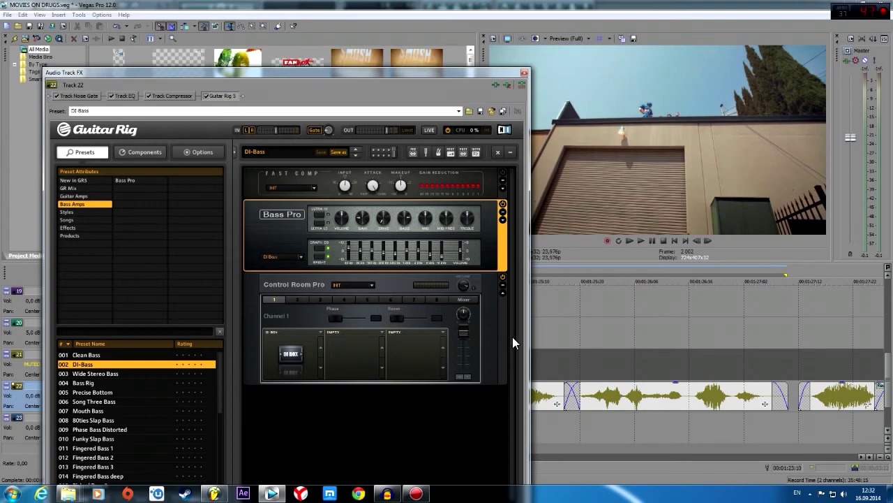
left_click(481, 333)
left_click(484, 228)
mouse_move(408, 222)
left_click(453, 194)
left_click(490, 245)
left_click(524, 73)
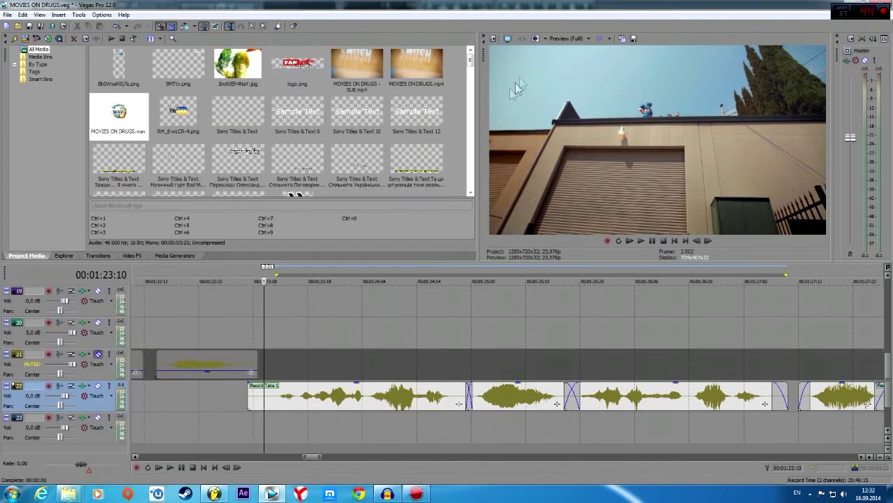
left_click(271, 420)
left_click(258, 419)
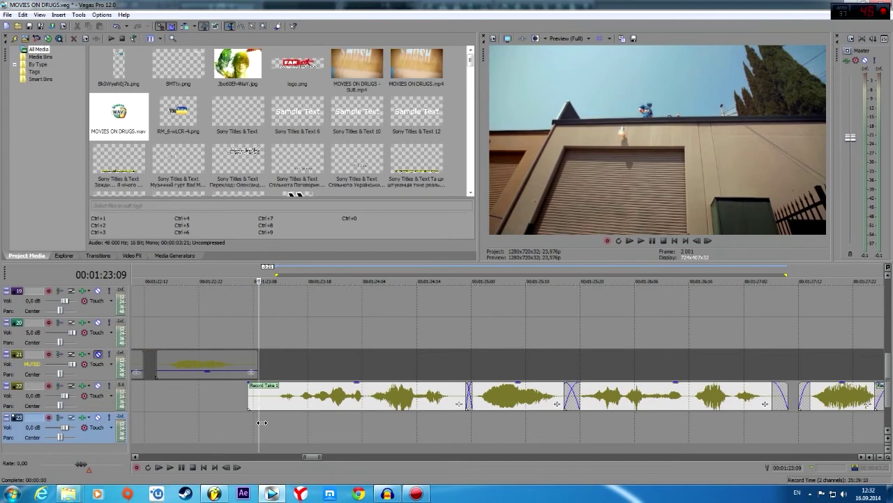
key("space")
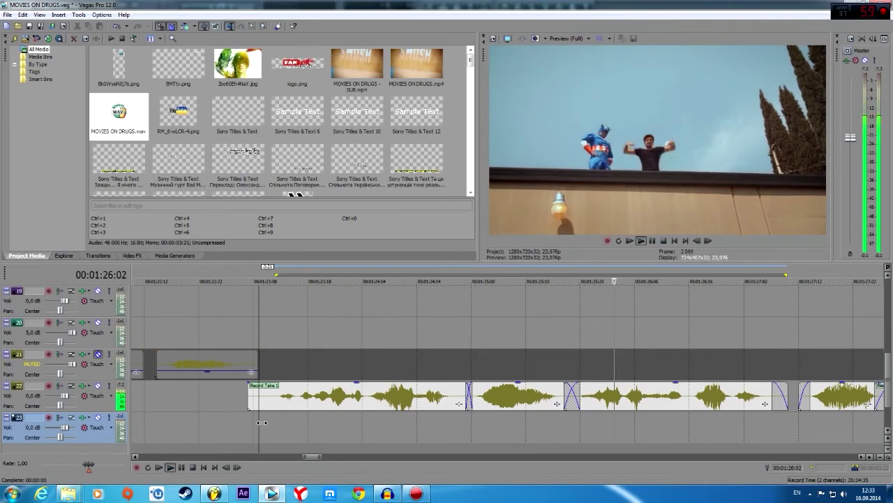
key("space")
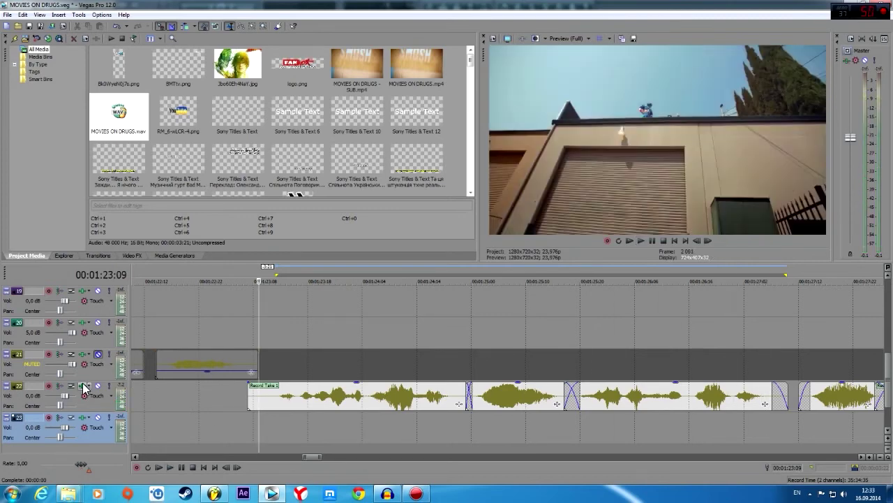
left_click(84, 388)
left_click(83, 386)
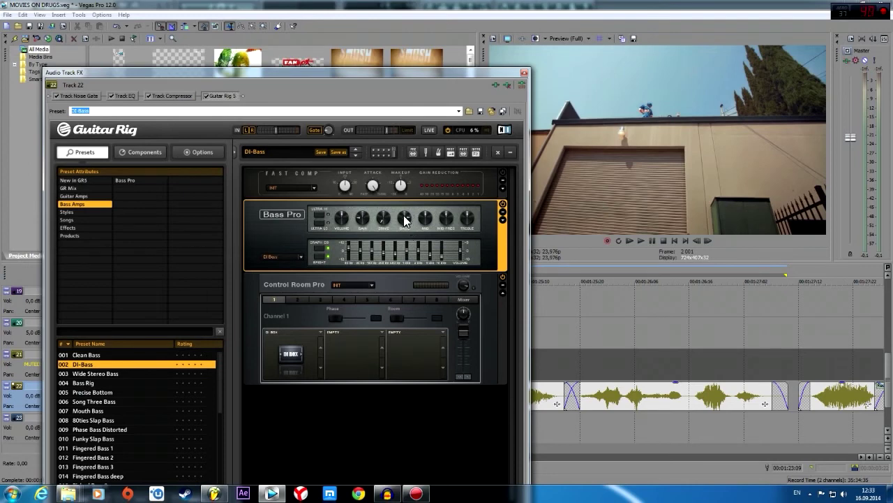
- Turn the Bass Pro amp's bass knob down slightly from about 5.2 dB
mouse_move(406, 227)
left_click_drag(404, 222, 403, 224)
mouse_move(407, 219)
- Close the effects window, audition the change, then reopen Track 22's Guitar Rig on Bass Pro
mouse_move(408, 219)
left_click(525, 72)
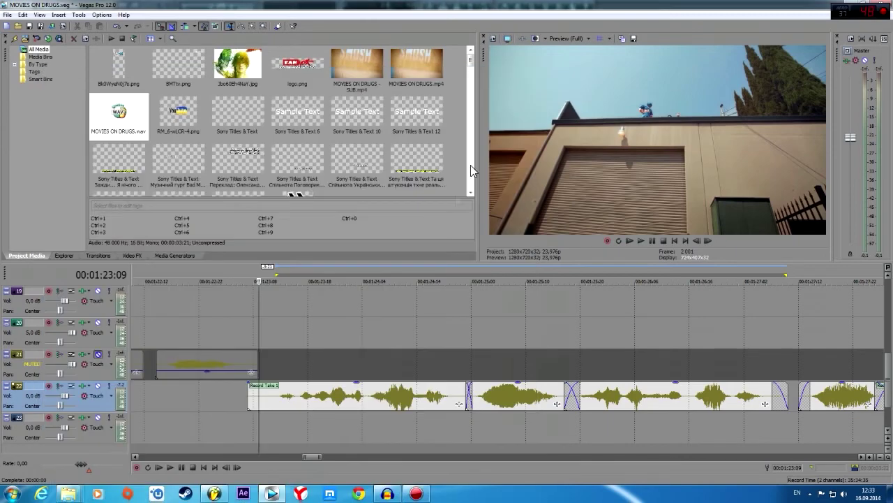
key("space")
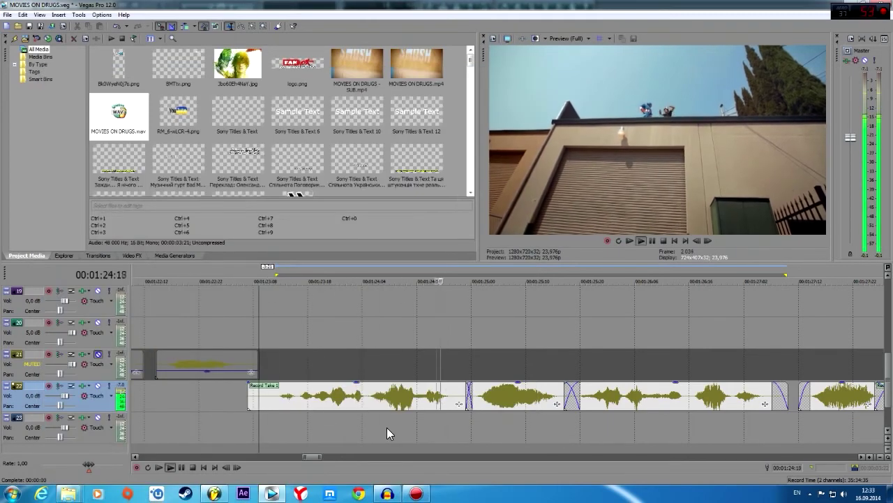
key("space")
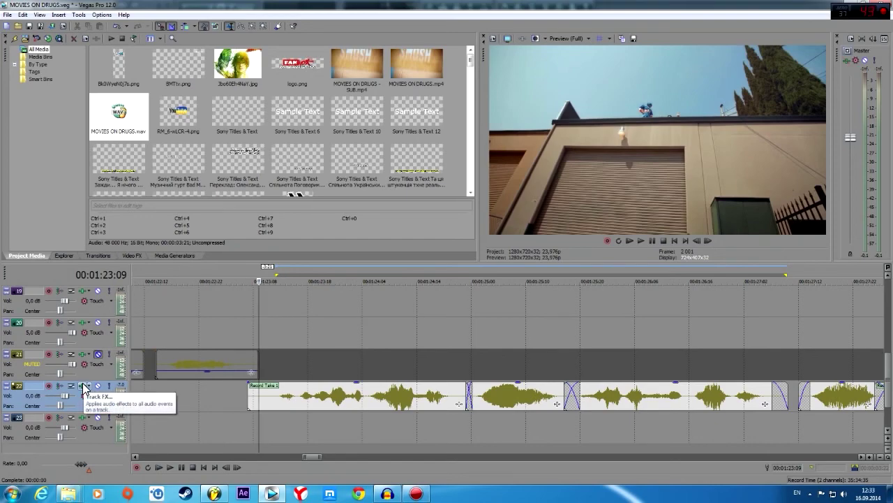
left_click(83, 388)
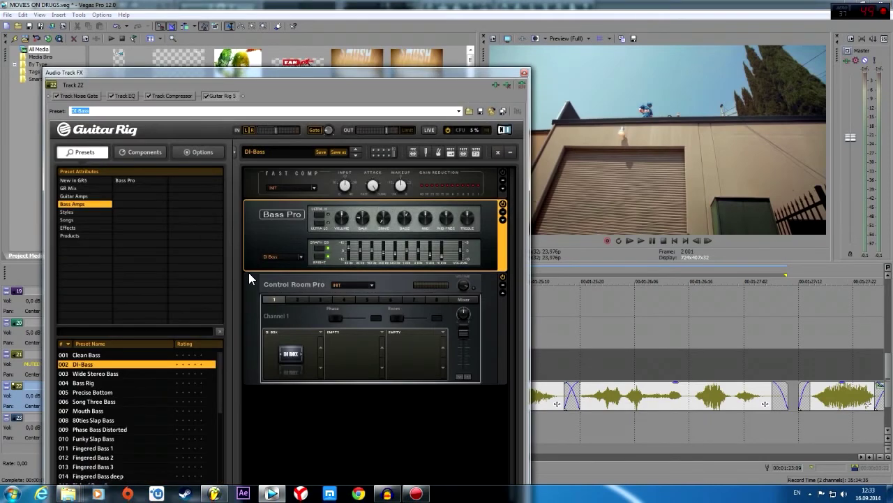
left_click(489, 332)
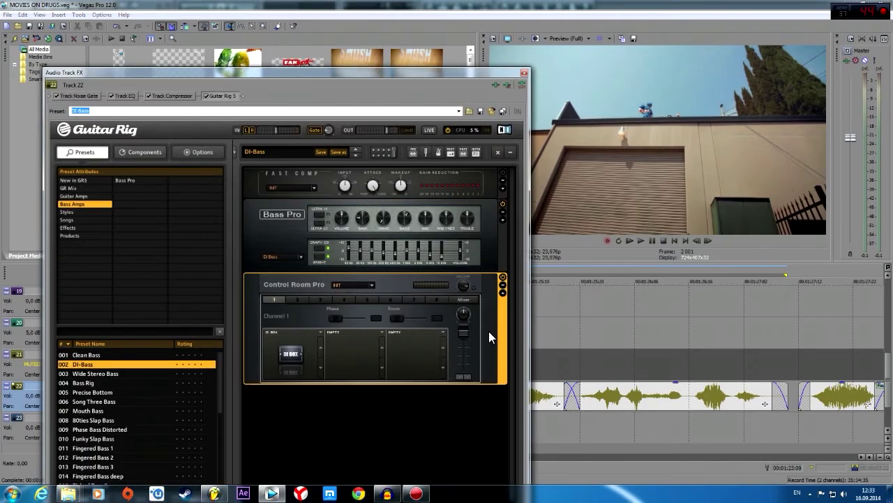
left_click(496, 232)
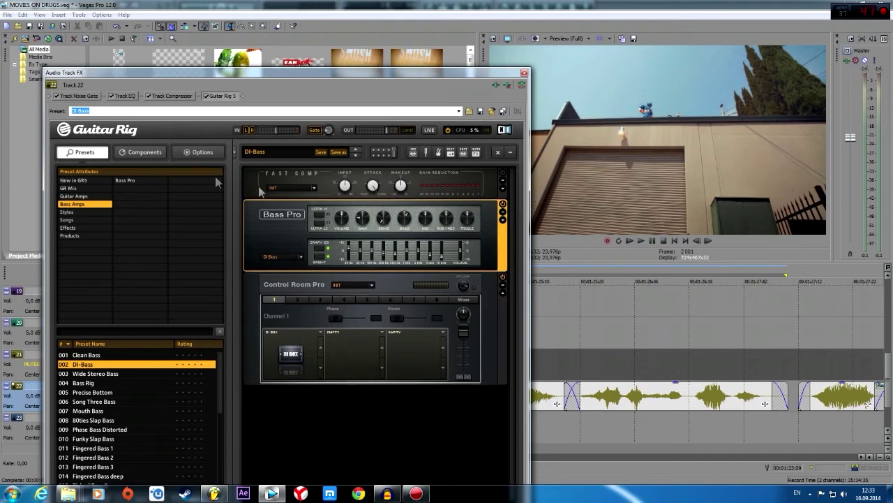
- Find Stereo Tune under Components > Products and drag it into the rack below Control Room Pro
left_click(140, 151)
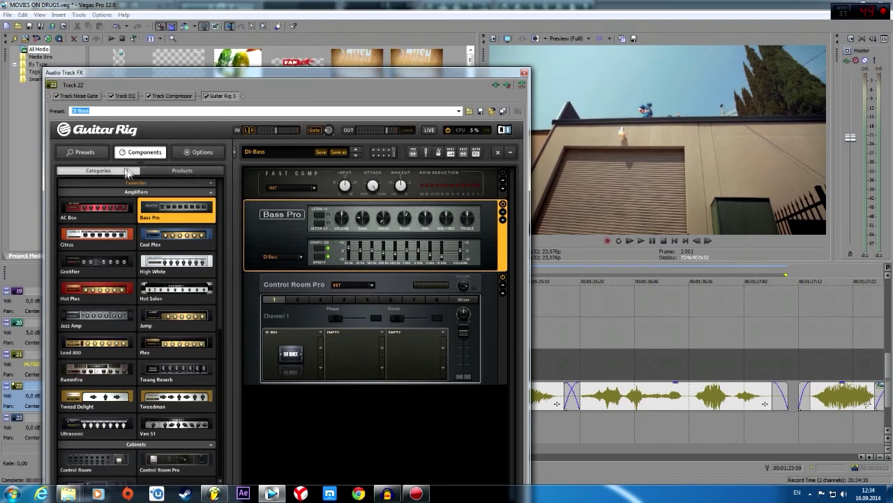
left_click(169, 170)
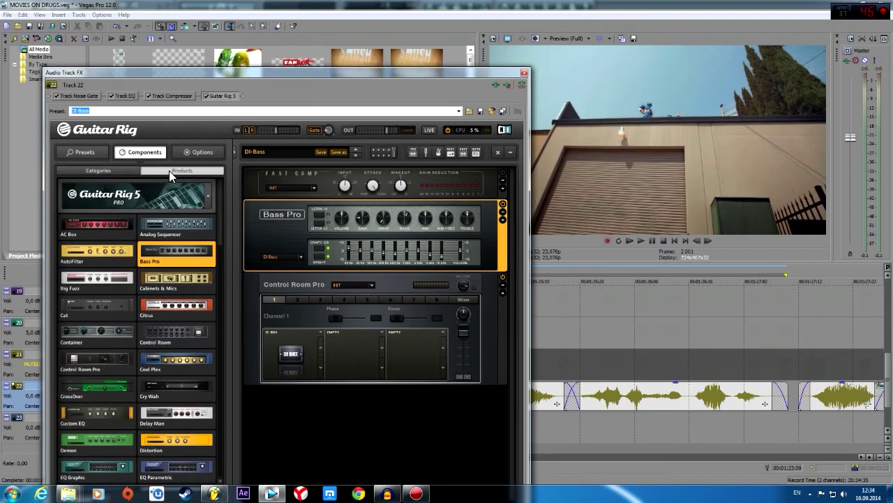
left_click(207, 199)
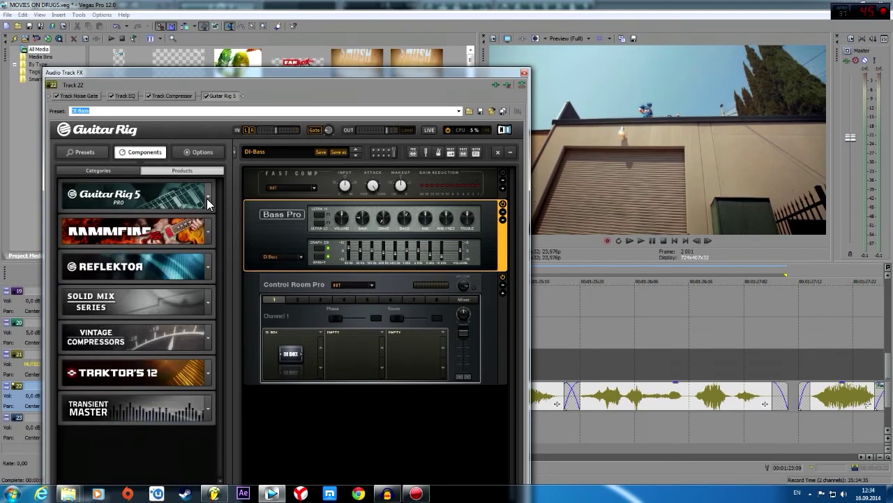
left_click(207, 198)
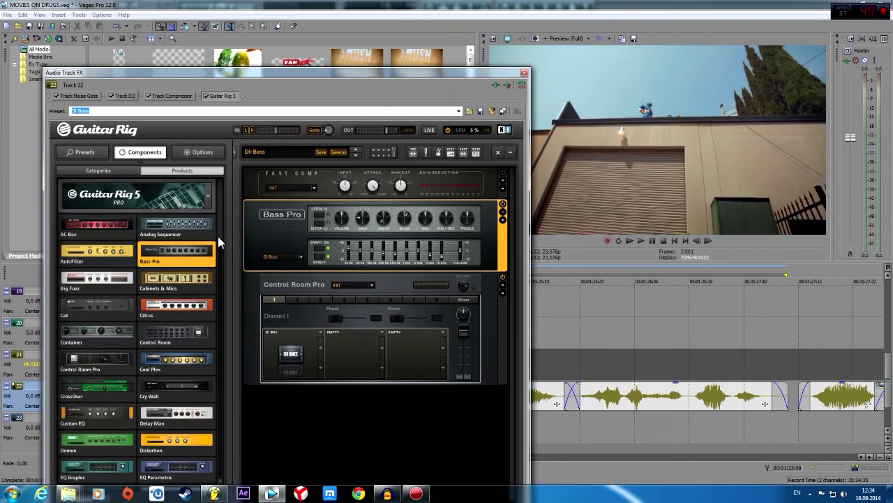
left_click_drag(219, 236, 225, 380)
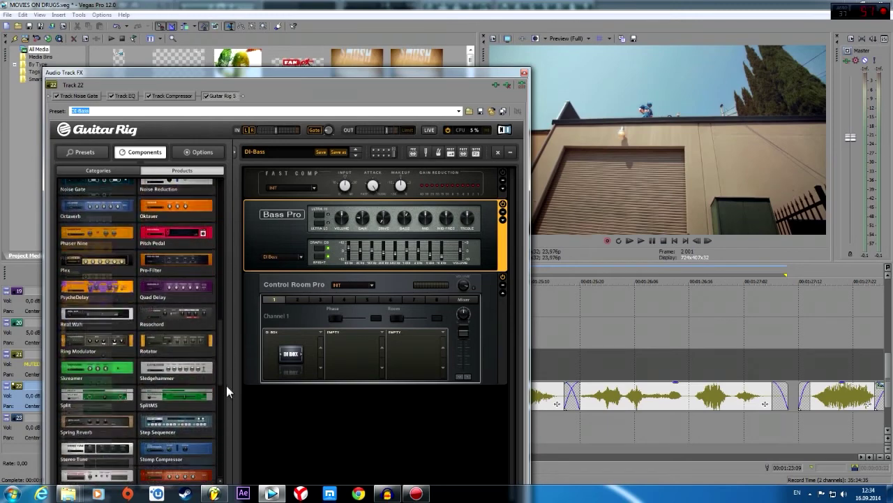
left_click_drag(225, 383, 225, 402)
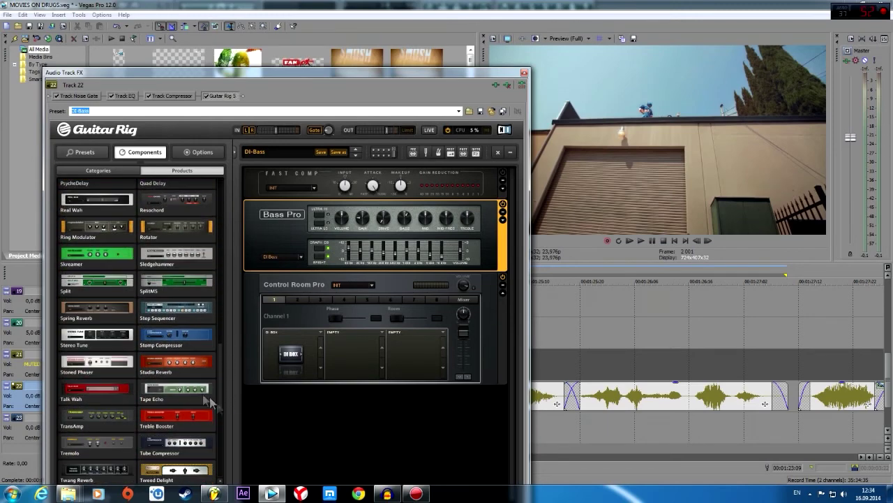
left_click(78, 342)
left_click_drag(77, 349, 305, 419)
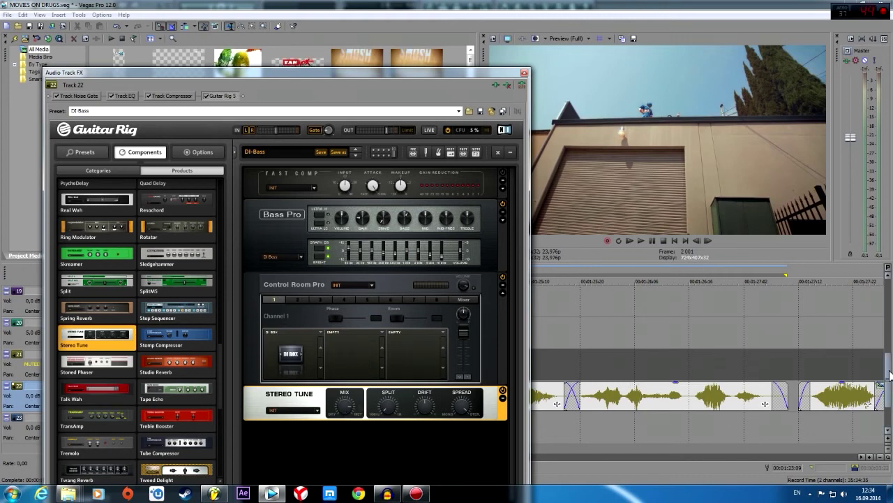
- Check the newly added Stereo Tune module in the rack, then close the Track FX window
left_click(890, 350)
scroll(692, 401, "down", 3)
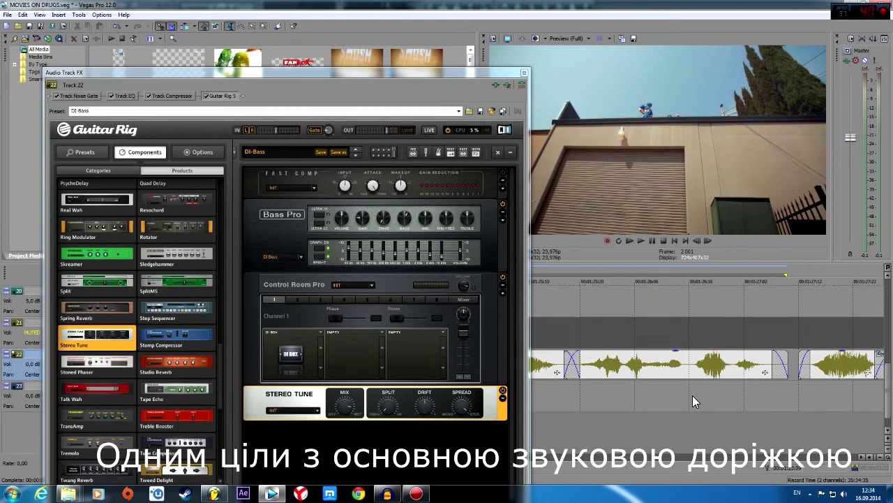
mouse_move(344, 416)
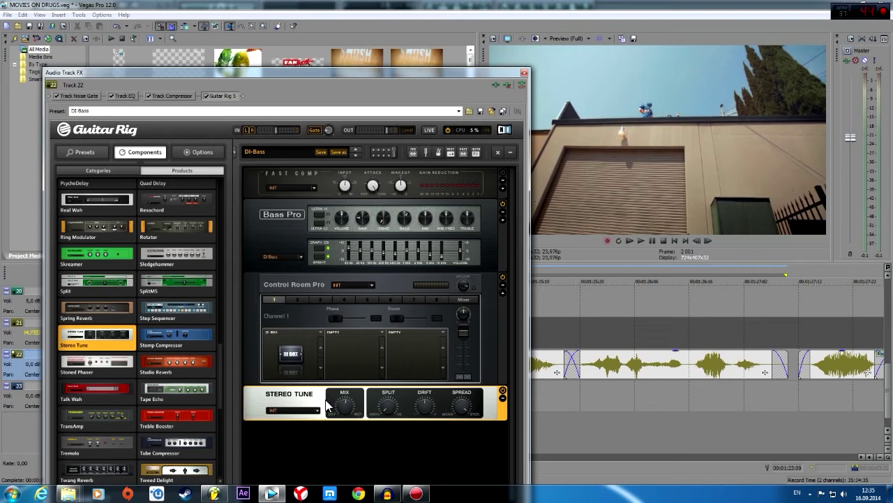
left_click(292, 400)
left_click(292, 400)
right_click(379, 373)
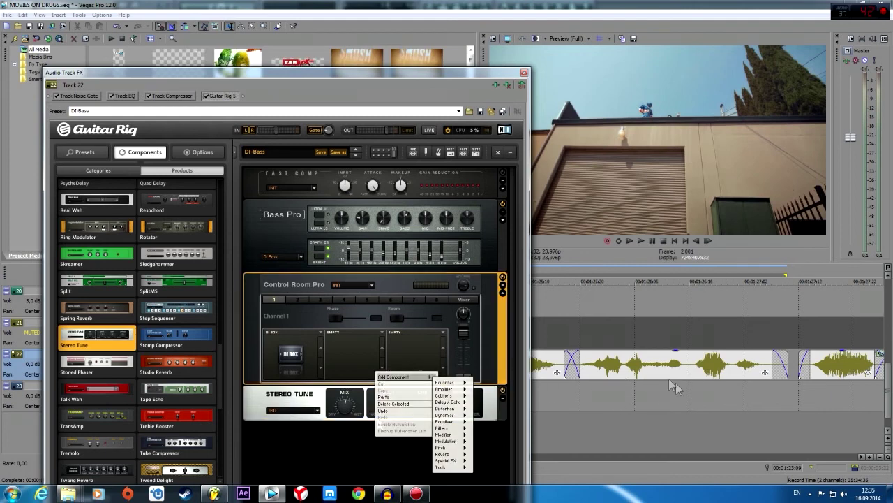
left_click(329, 457)
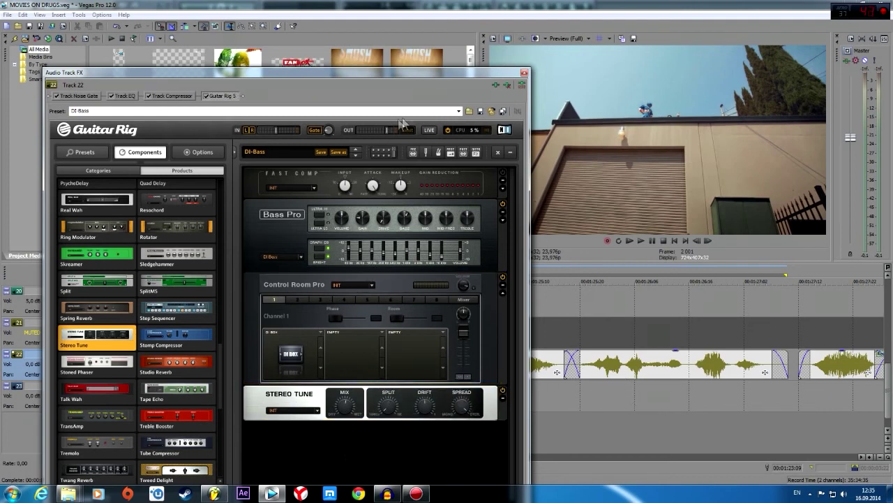
left_click(524, 74)
- Raise track 22's volume from 0,0 dB to 9,0 dB while auditioning the processed vocal
key("space")
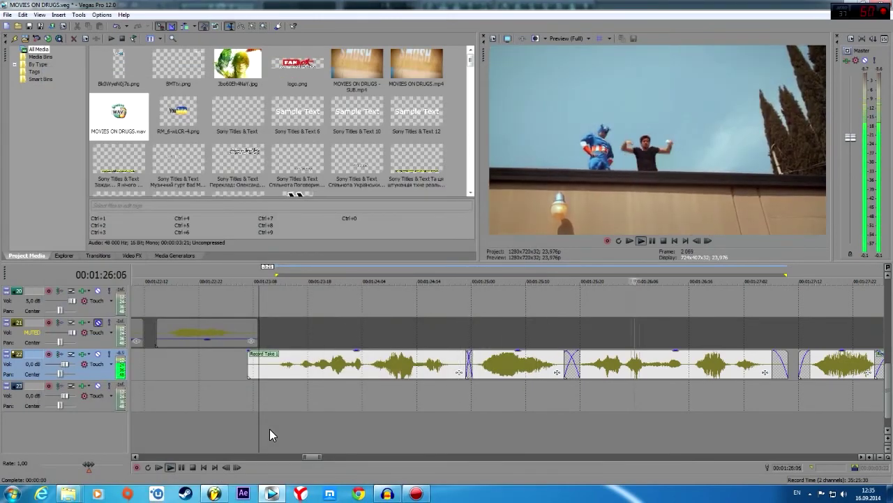
key("space")
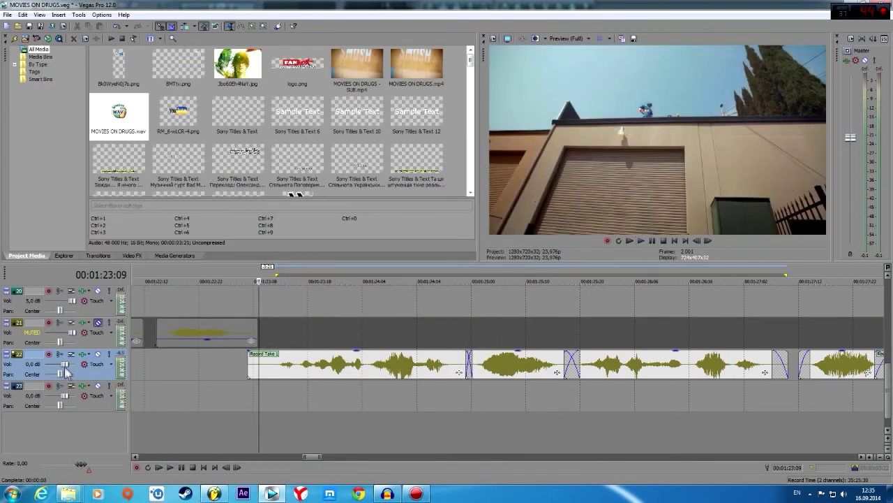
scroll(65, 366, "up", 4)
scroll(65, 366, "up", 3)
key("space")
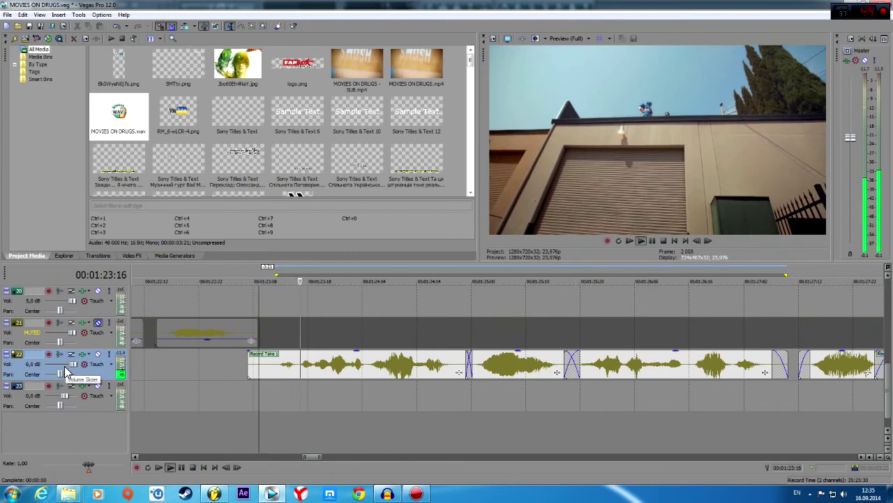
scroll(64, 365, "up", 2)
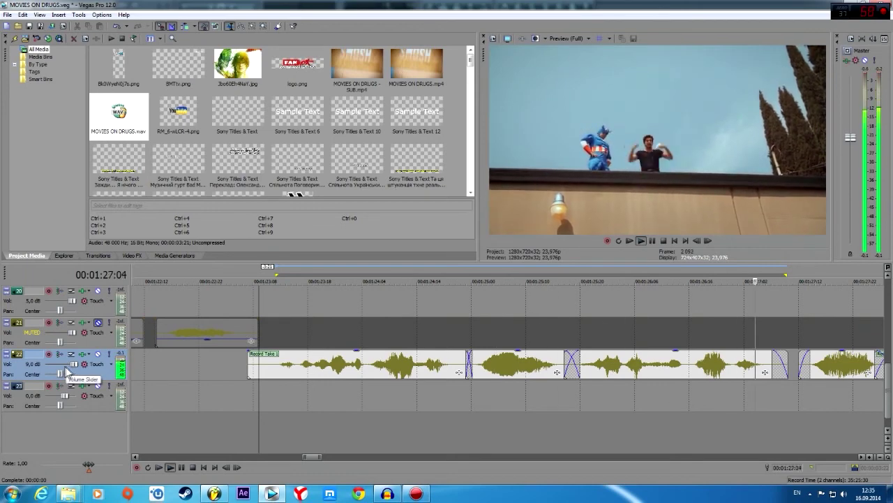
key("space")
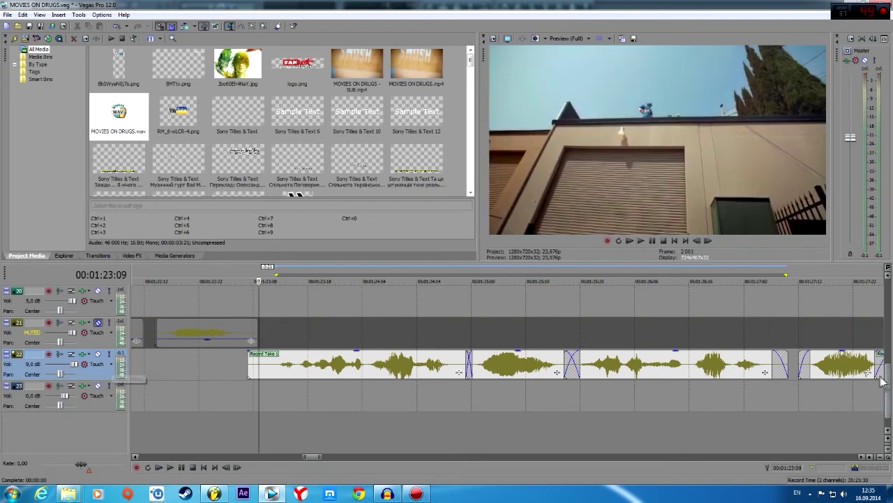
- Unmute track 18 at -10,0 dB and play back the combined mix while watching master levels
scroll(98, 312, "up", 3)
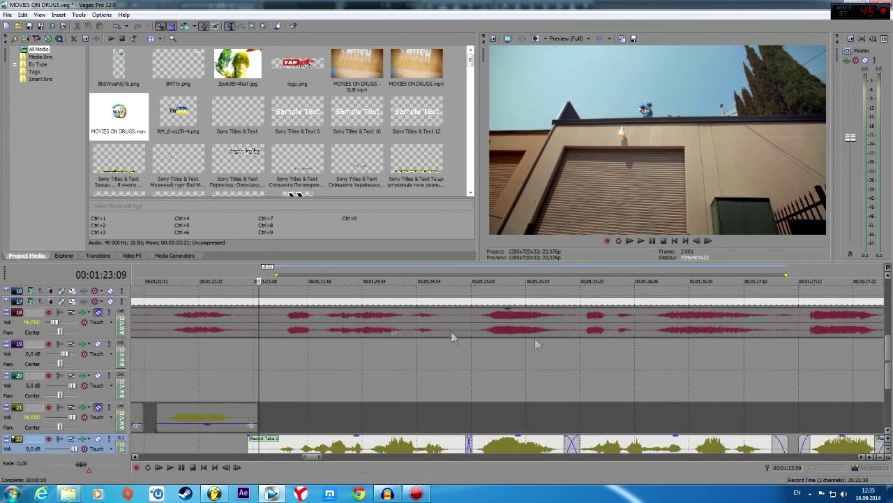
left_click(97, 311)
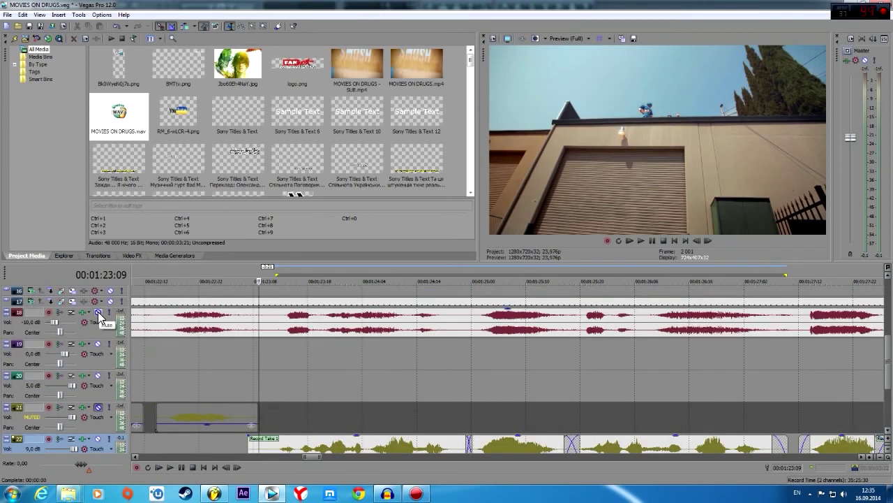
key("space")
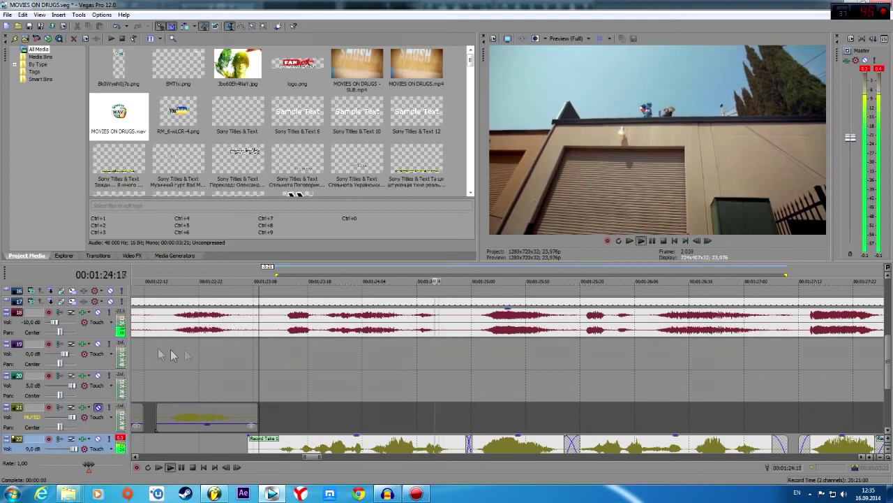
key("space")
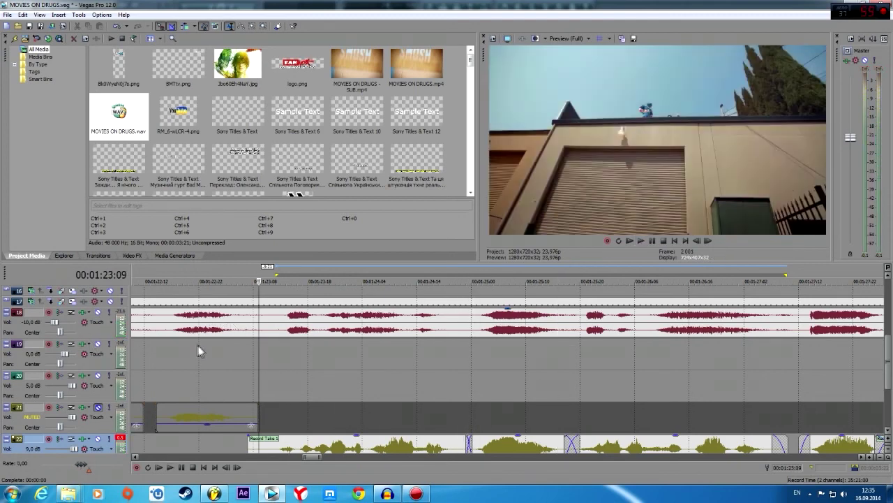
scroll(890, 377, "down", 2)
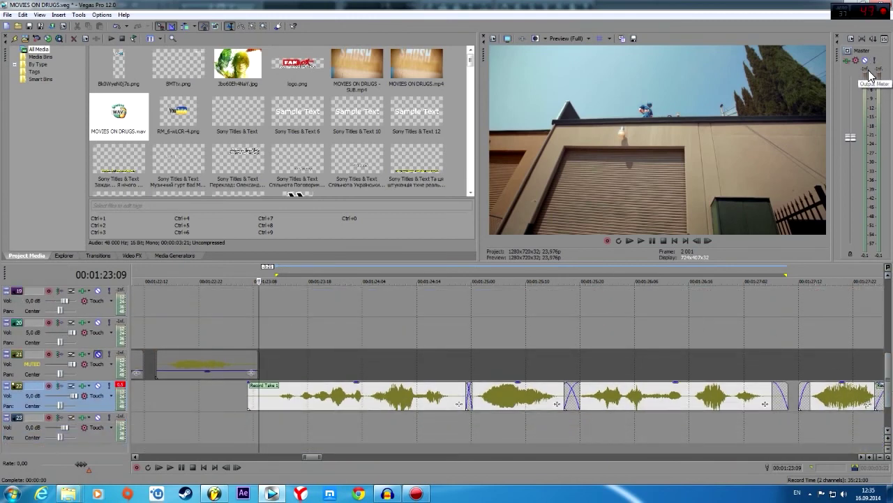
key("space")
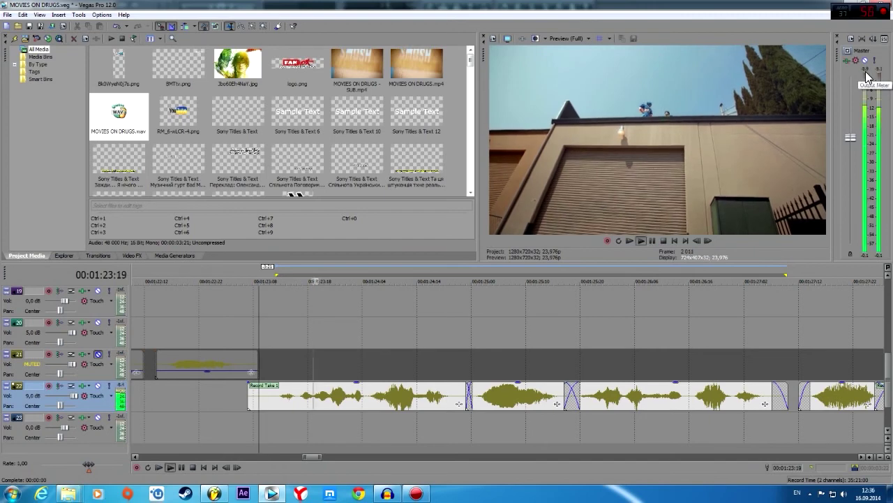
key("space")
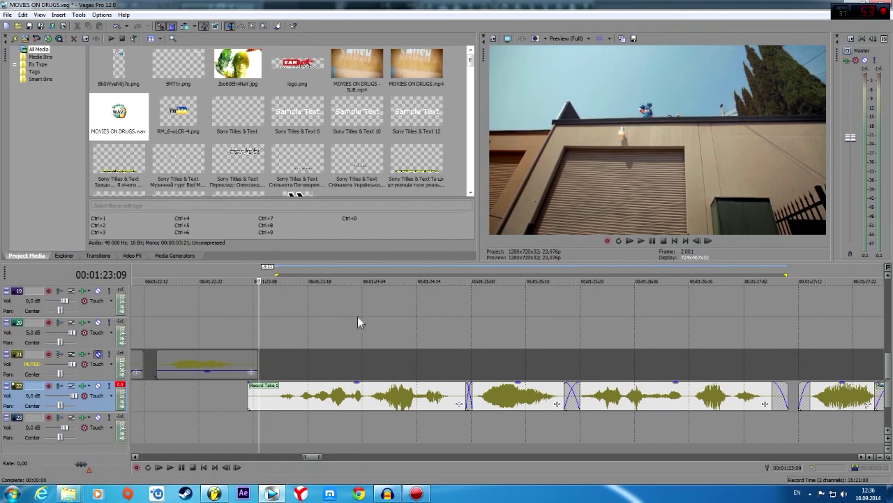
scroll(353, 307, "up", 1)
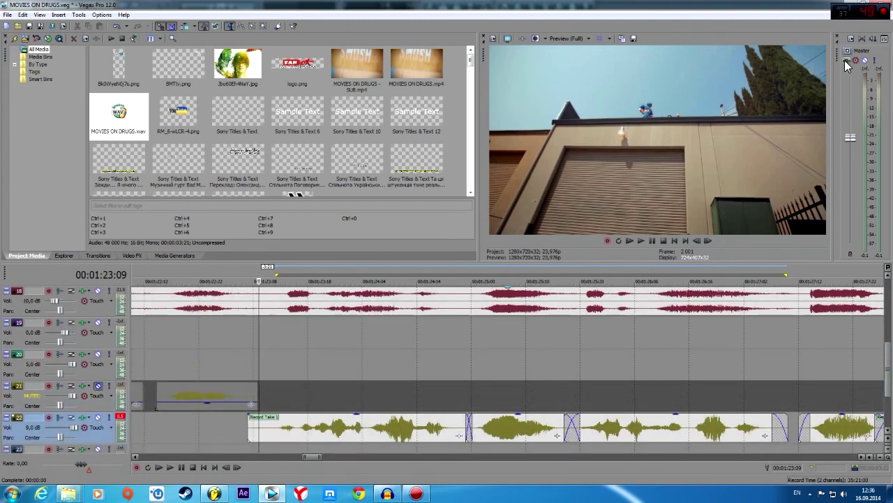
- Enable the master's second Track Compressor with the 1.5:1 compression starting at -24 dB preset
left_click(846, 60)
left_click(114, 96)
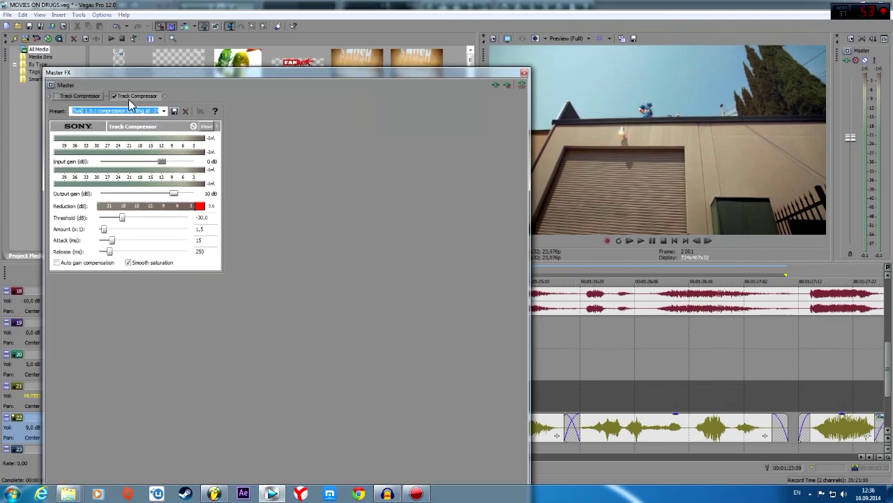
left_click(164, 112)
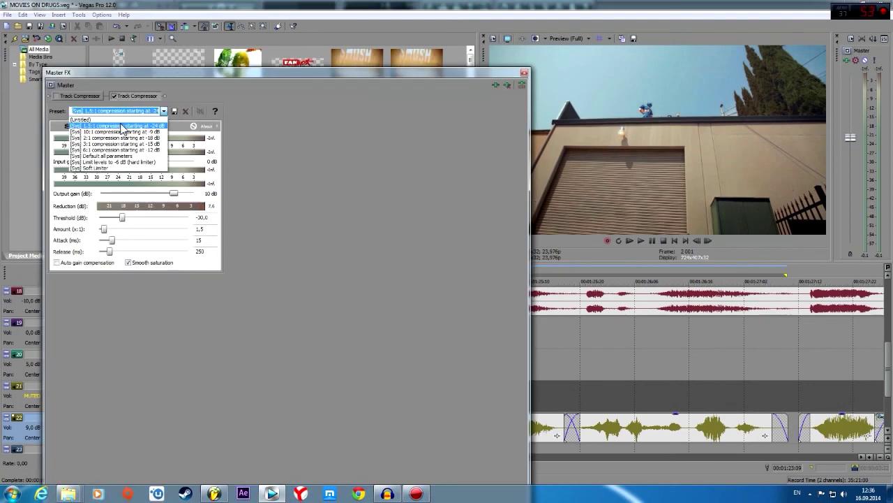
left_click(91, 126)
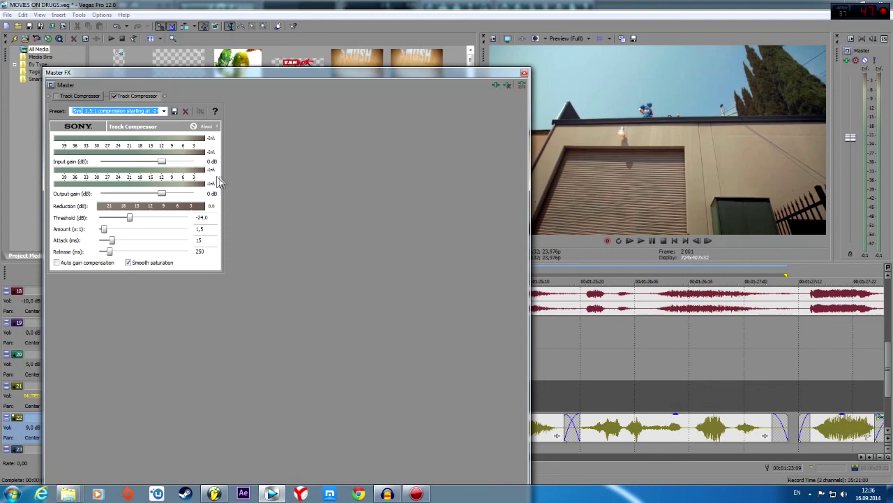
left_click(524, 72)
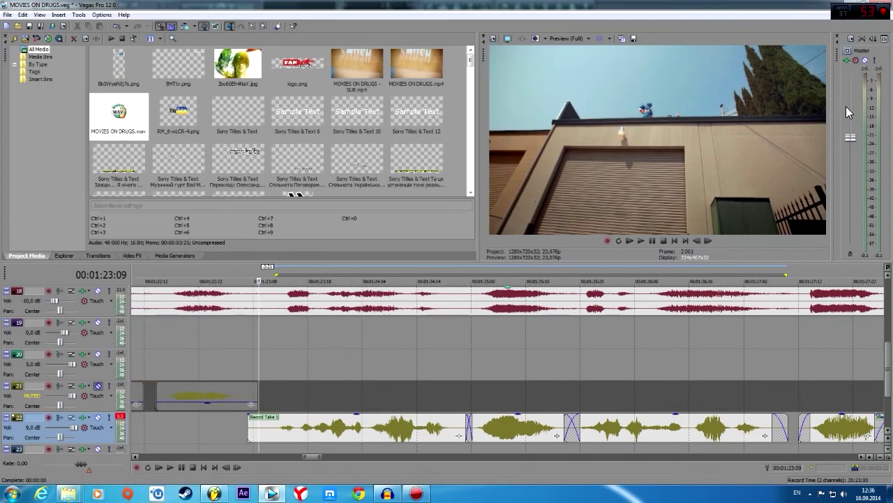
left_click(847, 60)
- Close the master effects window and audition the compressed master output
left_click(524, 72)
double_click(865, 51)
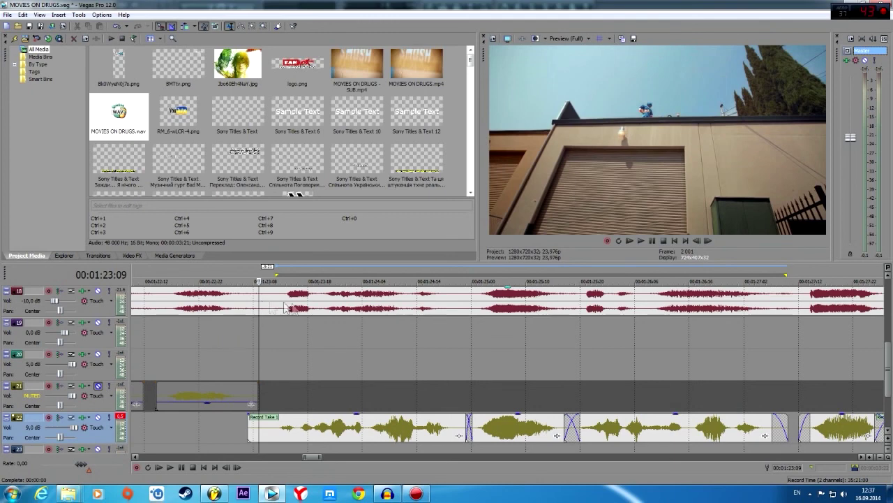
key("space")
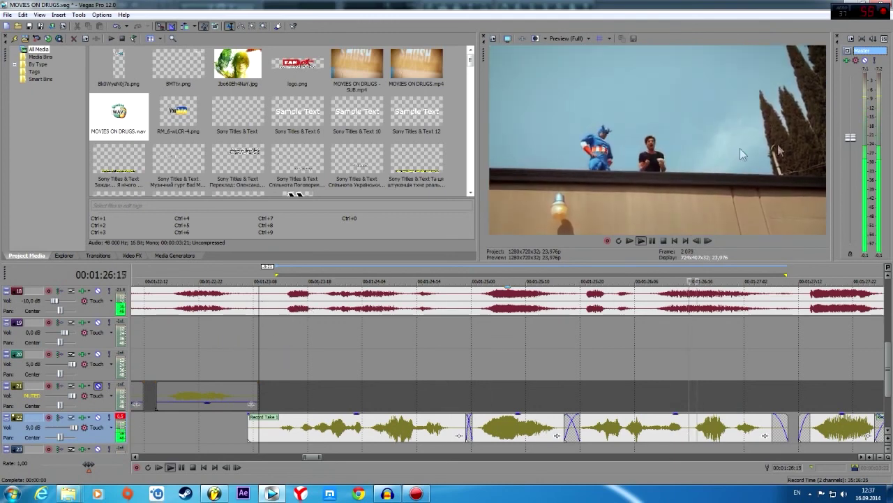
key("space")
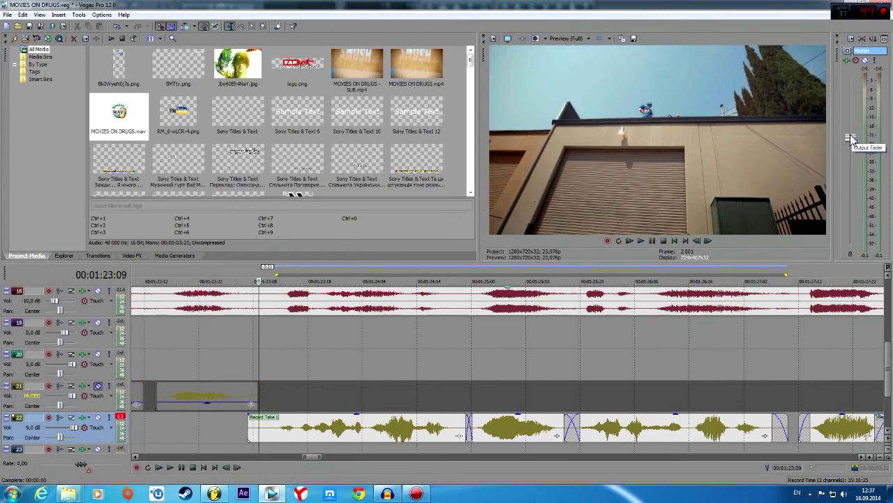
- Raise the master output fader slightly and play back from near 01:23:11 to compare
left_click_drag(851, 136, 855, 132)
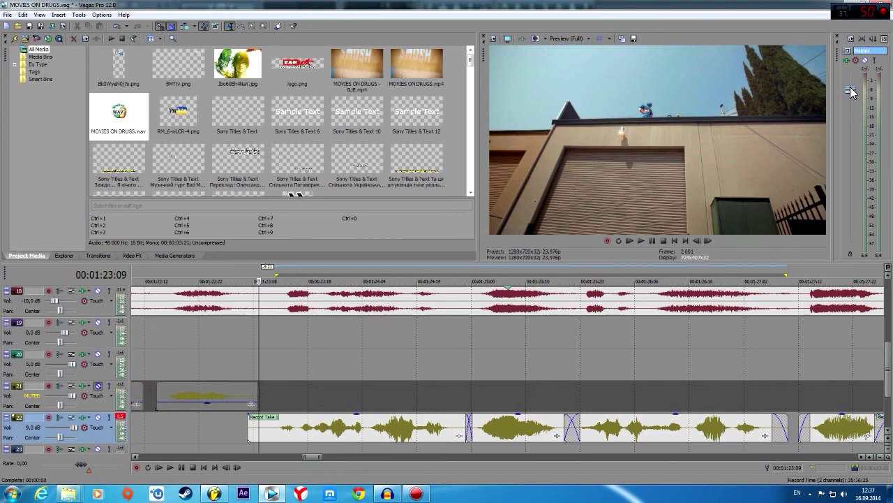
key("space")
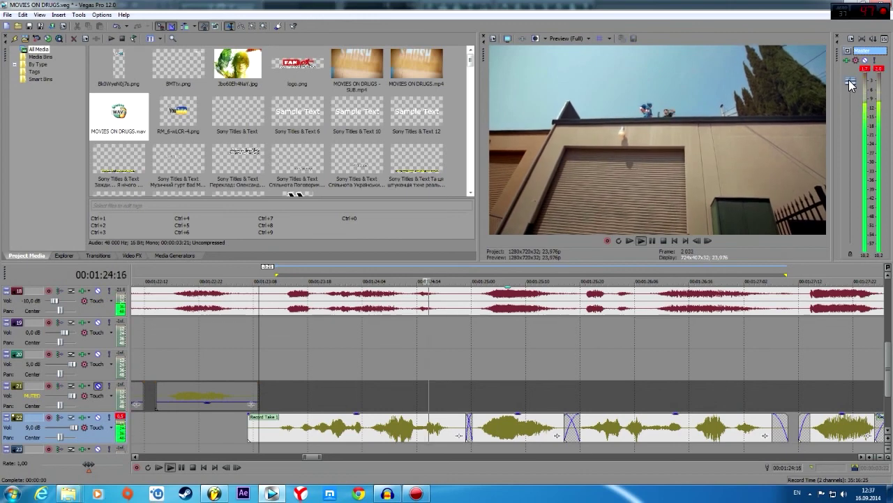
key("space")
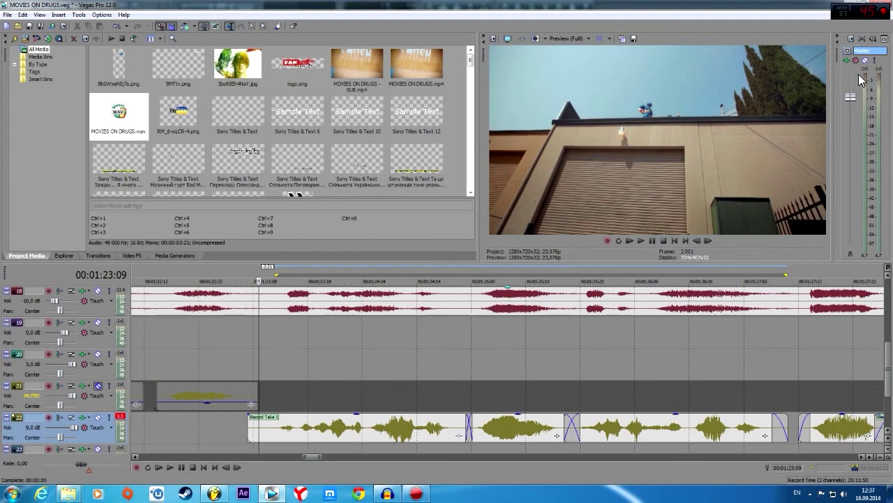
left_click(271, 337)
key("space")
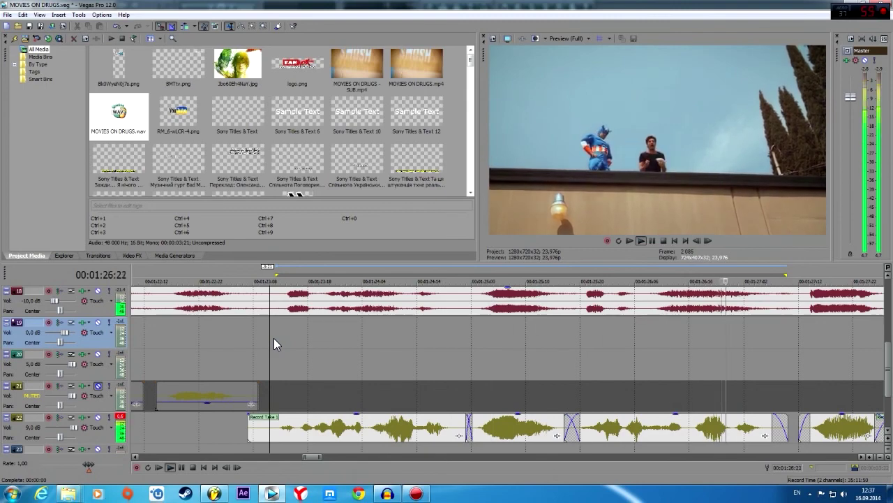
key("space")
mouse_move(322, 456)
left_mouse_down()
mouse_move(333, 457)
mouse_move(317, 455)
left_mouse_up()
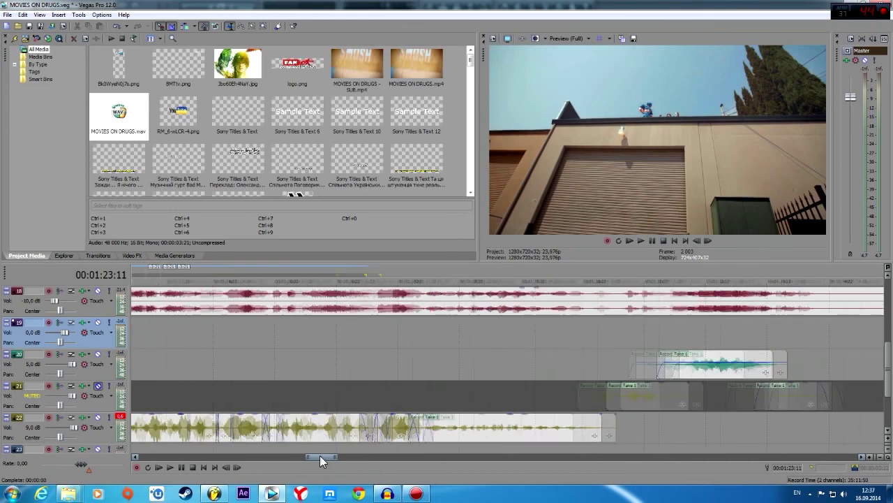
mouse_move(317, 455)
left_mouse_down()
mouse_move(336, 456)
mouse_move(321, 458)
left_mouse_up()
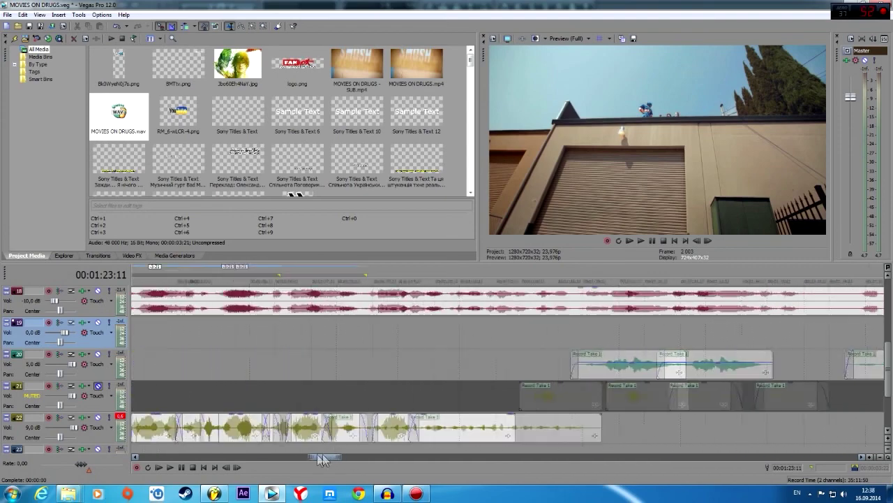
scroll(321, 459, "up", 4)
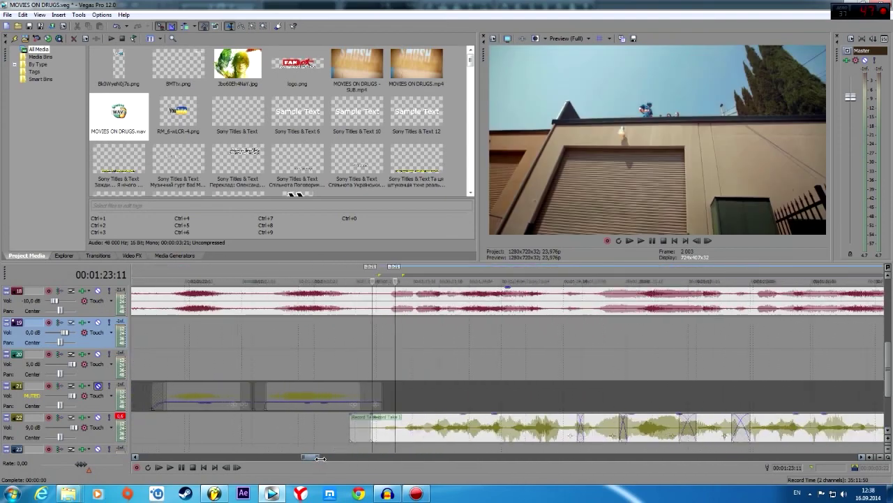
left_click_drag(314, 458, 309, 455)
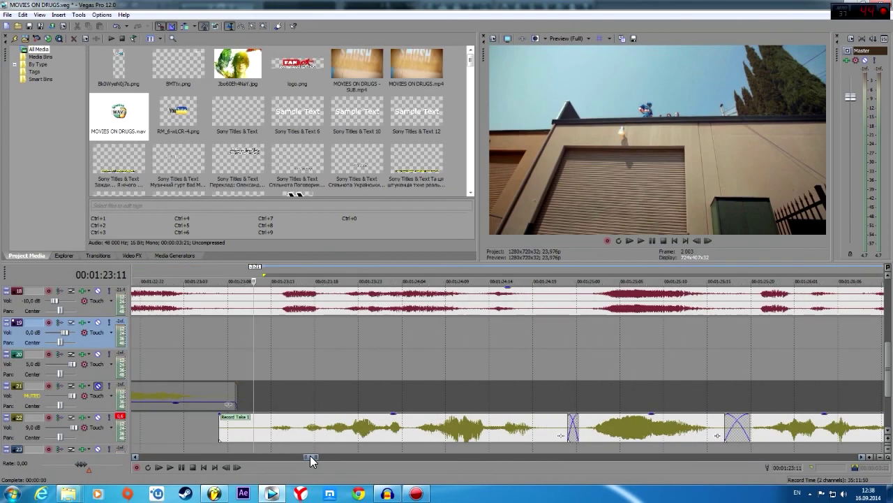